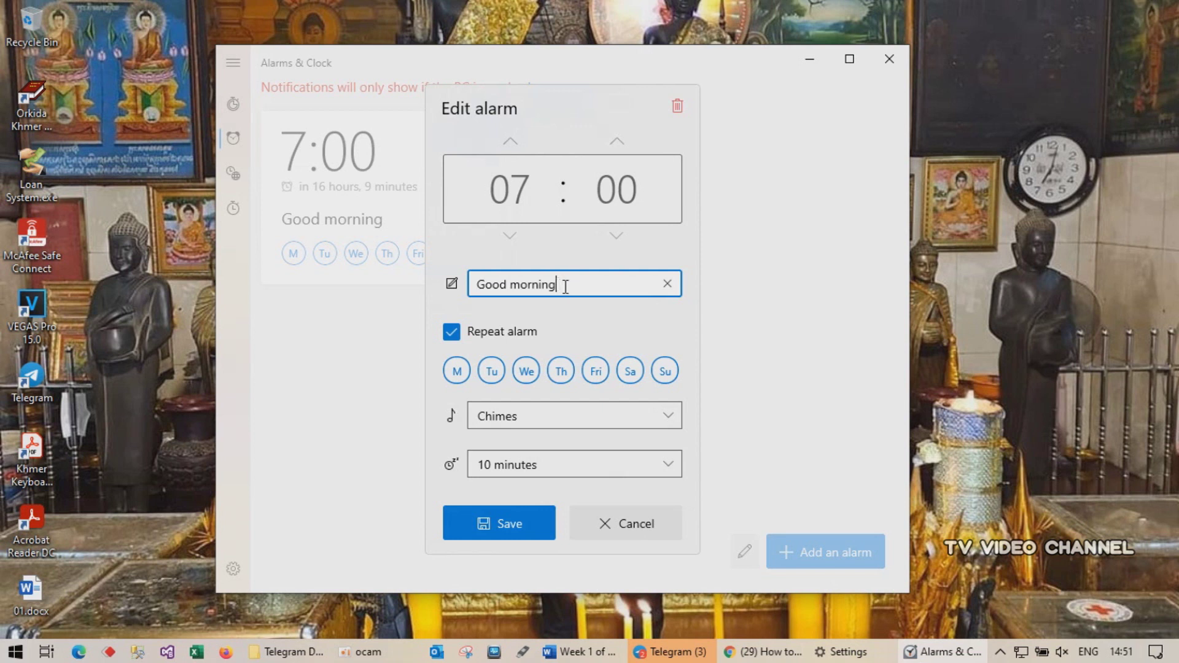
key("BackSpace")
key("BackSpace")
key("BackSpace")
key("BackSpace")
key("BackSpace")
key("BackSpace")
key("BackSpace")
key("BackSpace")
key("BackSpace")
key("BackSpace")
key("BackSpace")
key("BackSpace")
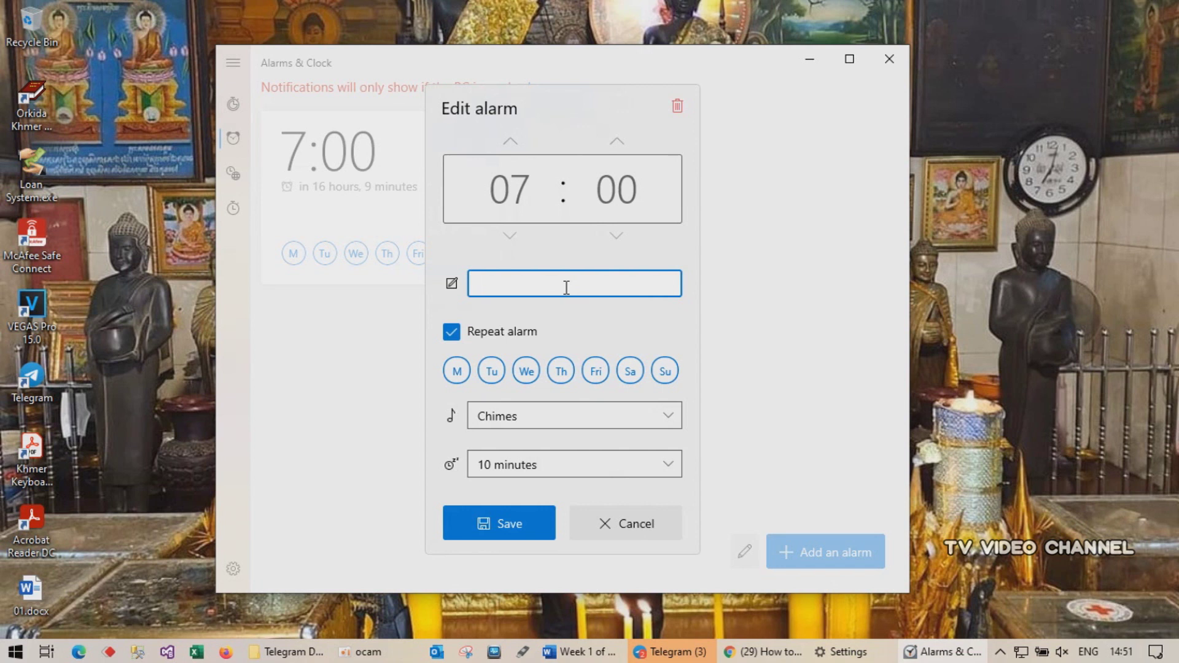
type("Upset")
key("BackSpace")
key("BackSpace")
key("BackSpace")
type("set")
key("BackSpace")
key("BackSpace")
key("BackSpace")
key("BackSpace")
key("BackSpace")
key("BackSpace")
left_click(363, 652)
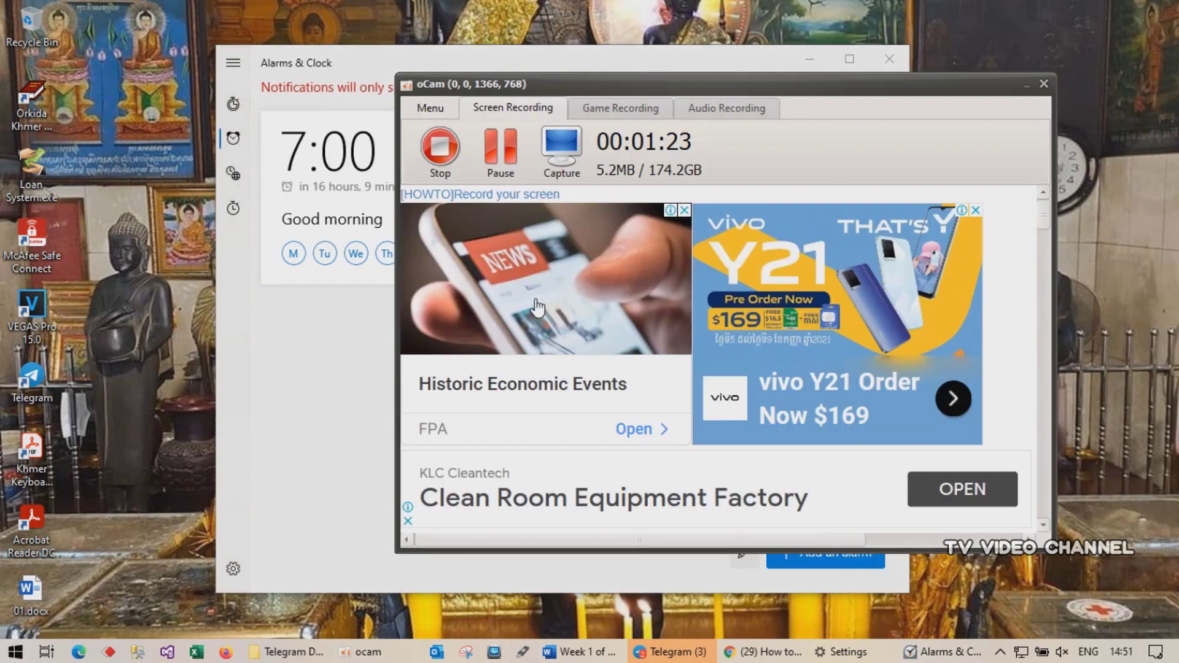
left_click(1040, 84)
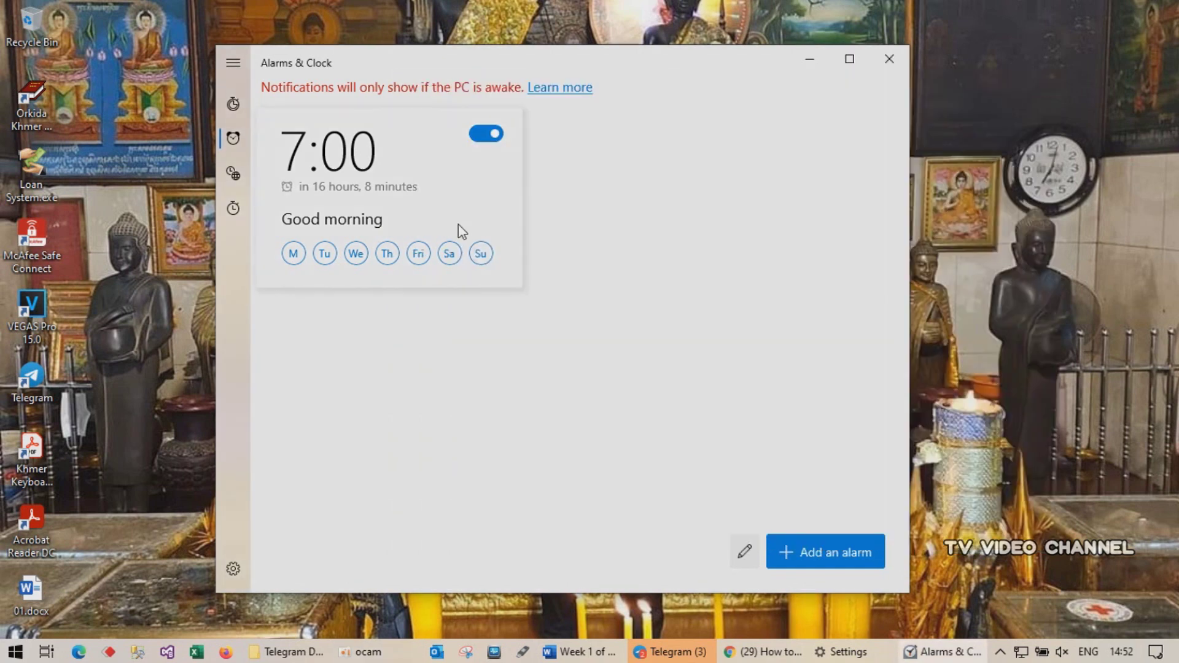
- Open the 7:00 alarm for editing and replace its name with "get Up"
left_click(372, 221)
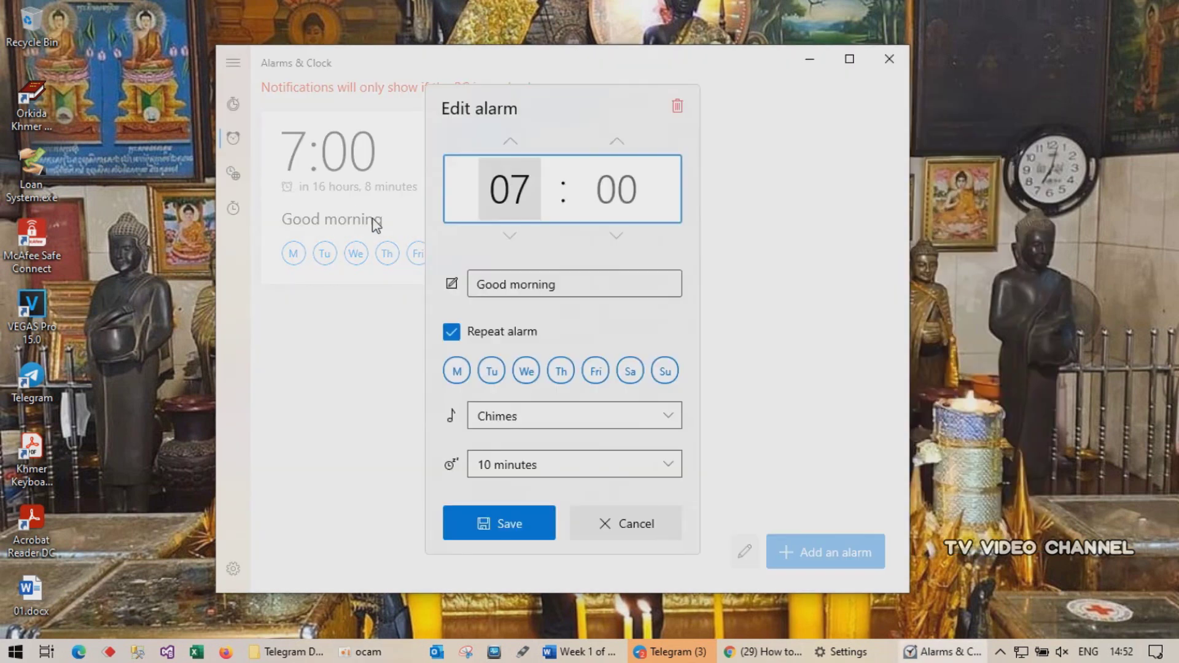
left_click(567, 271)
left_click(474, 284)
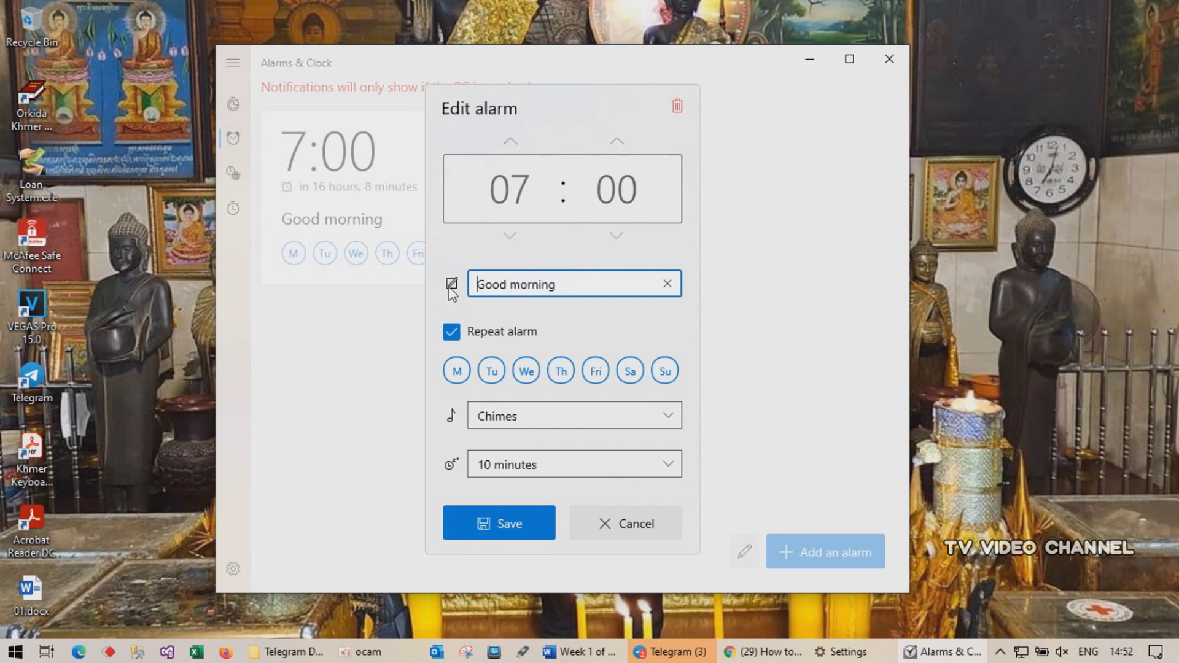
left_click_drag(476, 284, 604, 287)
key("BackSpace")
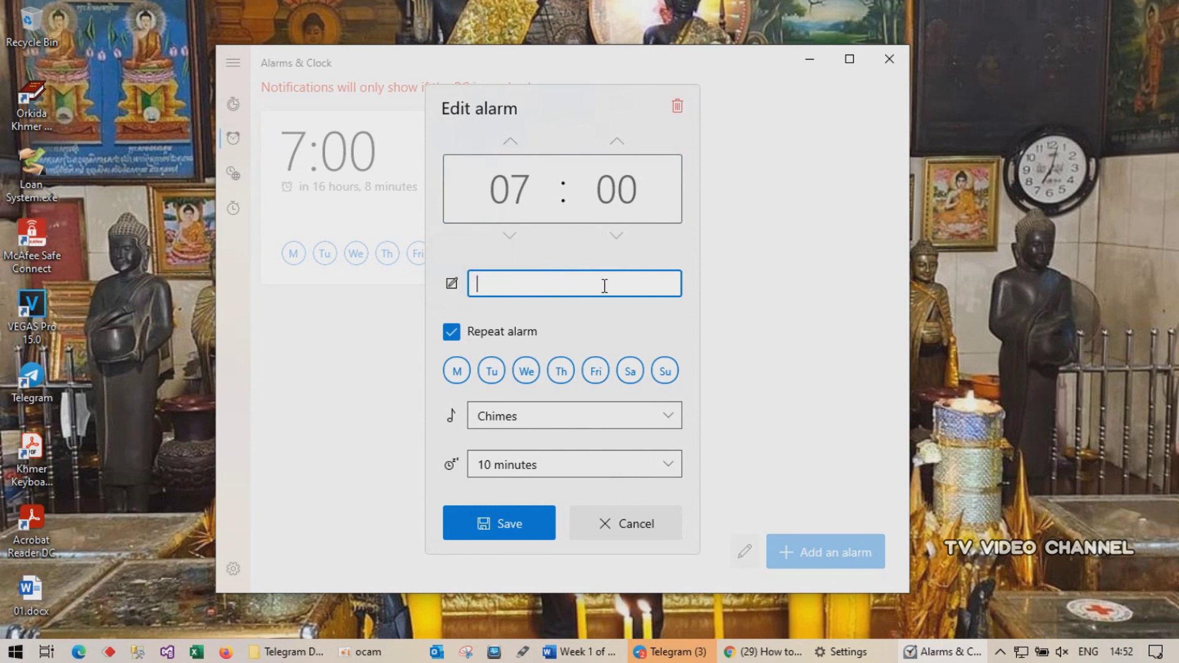
type("get up")
key("BackSpace")
key("BackSpace")
type("Up")
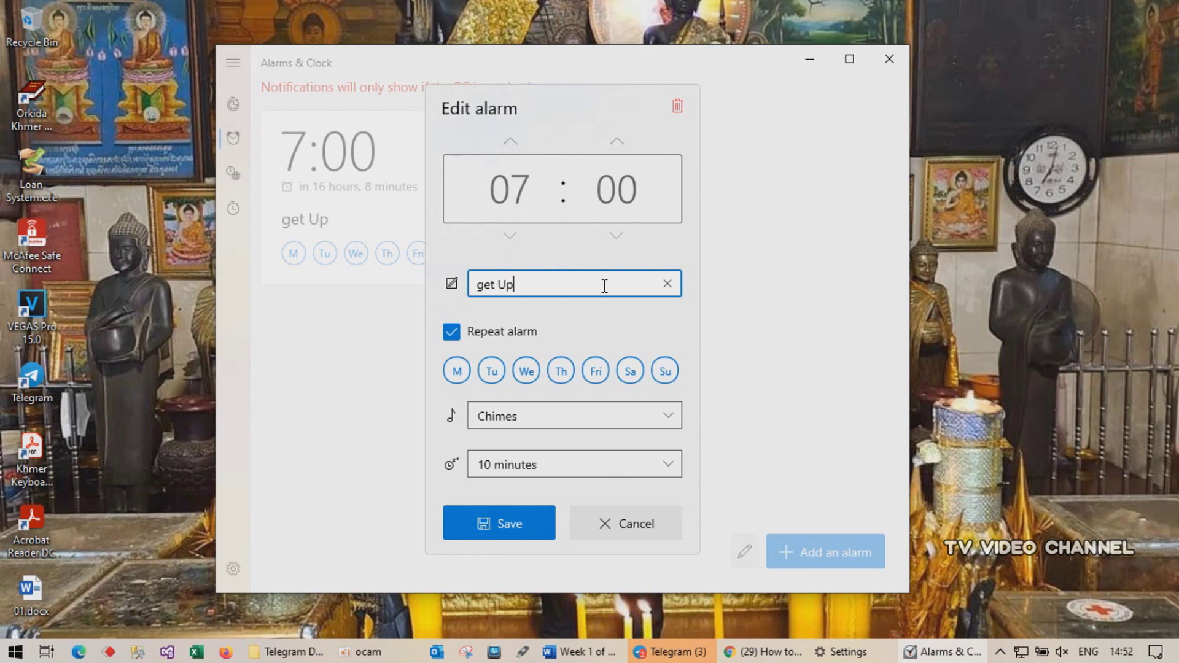
- Choose Chimes as the alarm sound and switch the Monday repeat off and back on
left_click(676, 415)
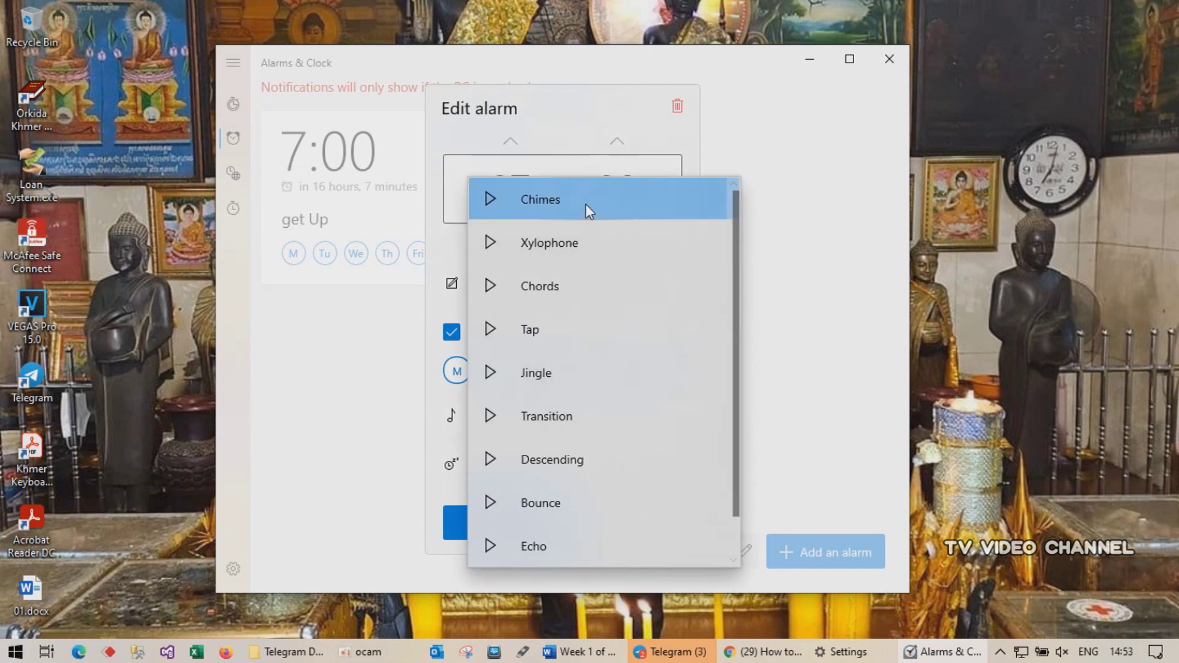
left_click(606, 202)
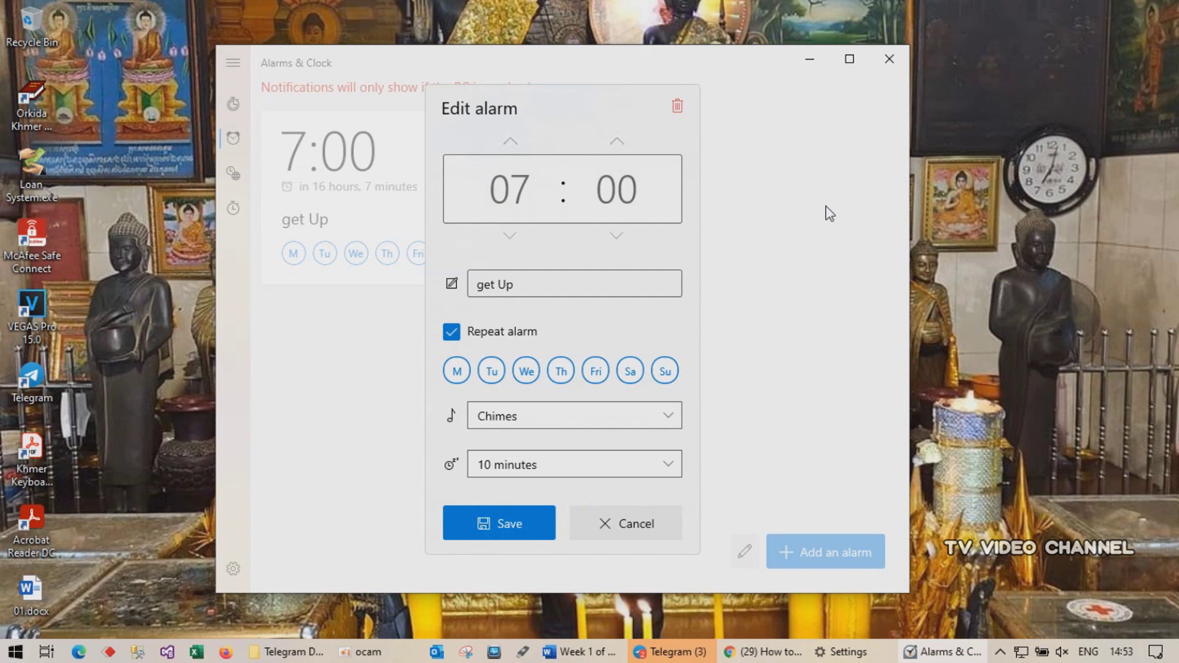
left_click(458, 371)
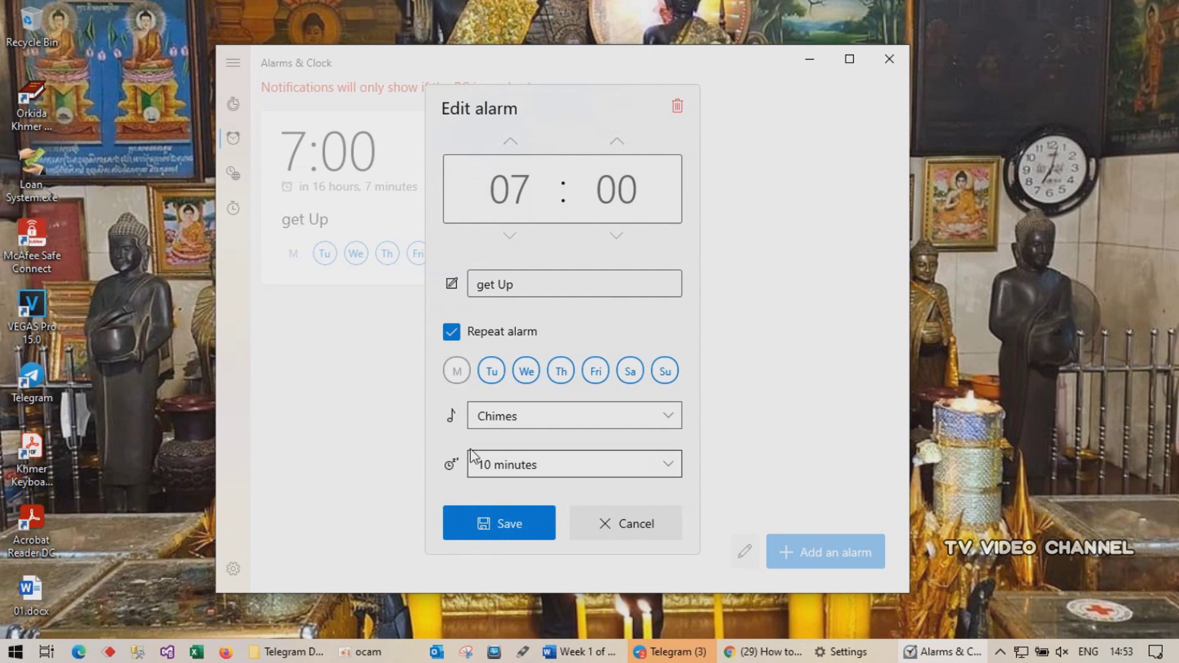
left_click(457, 371)
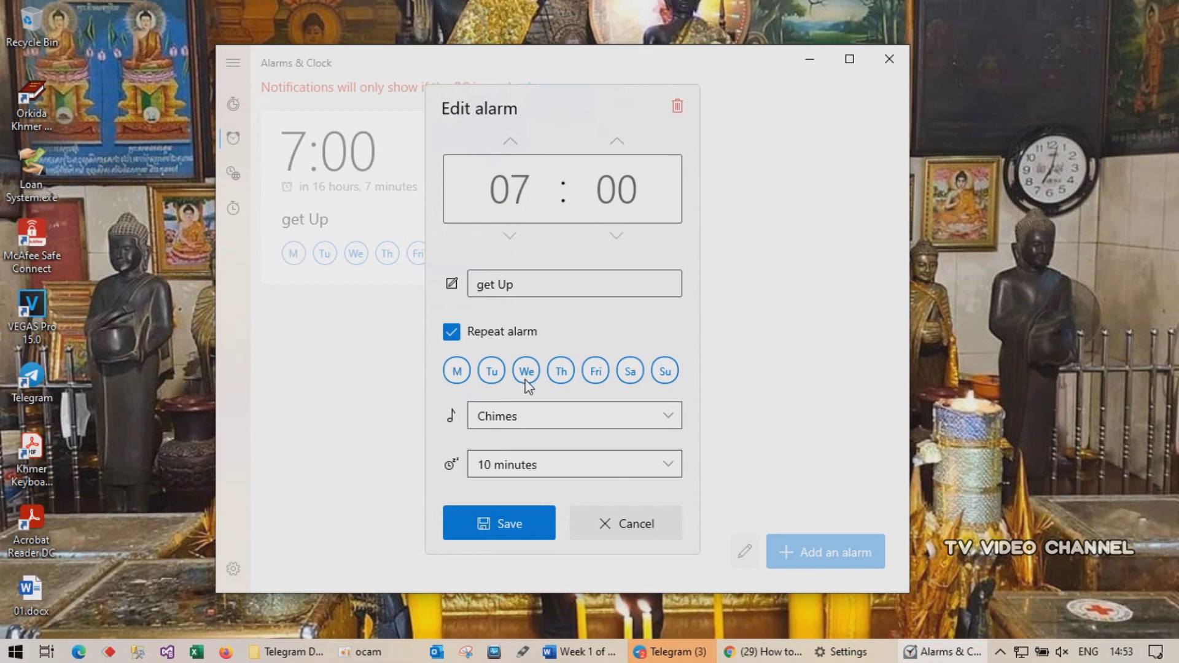
left_click(671, 416)
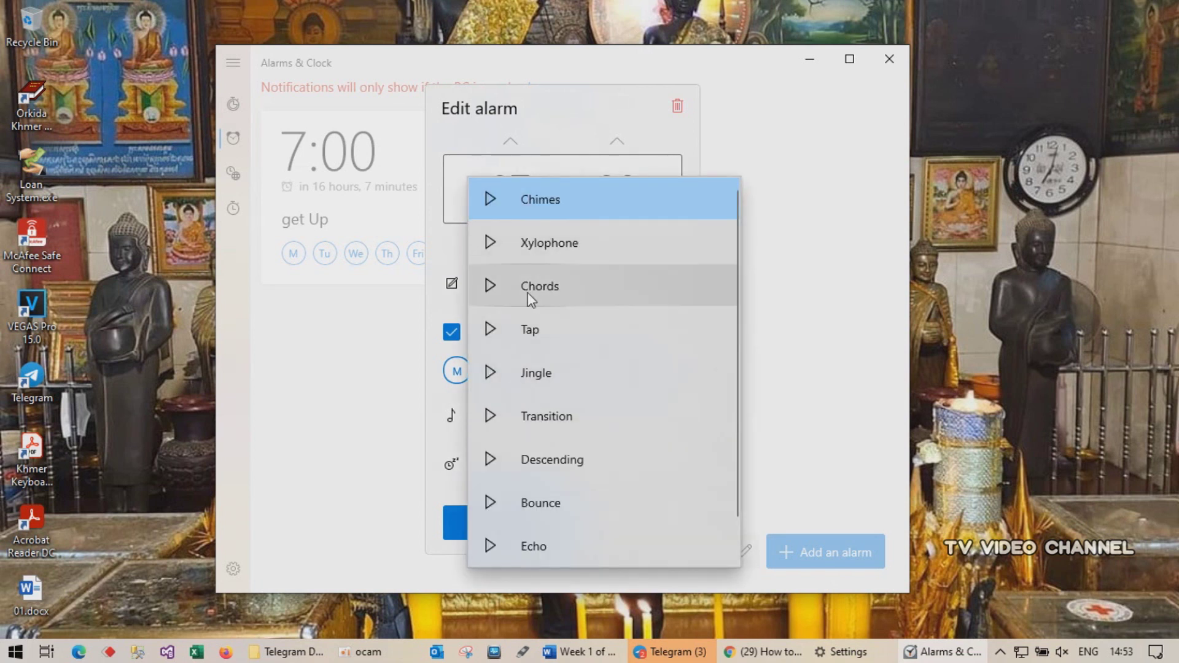
scroll(536, 295, "down", 1)
scroll(547, 301, "up", 1)
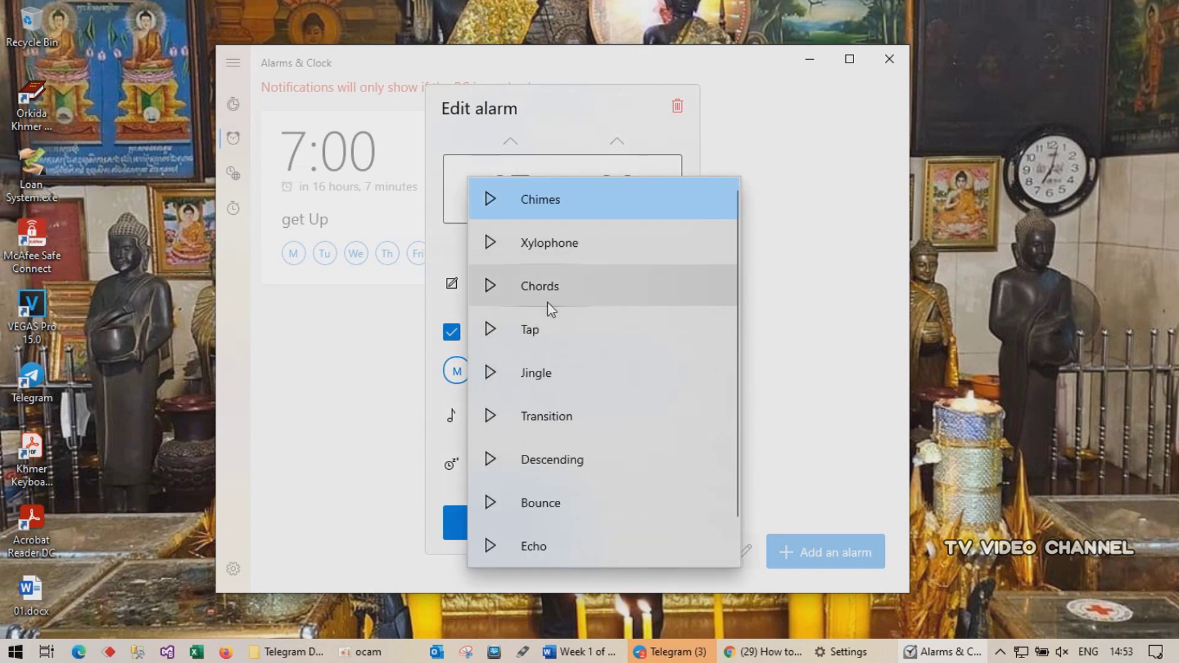
left_click(559, 209)
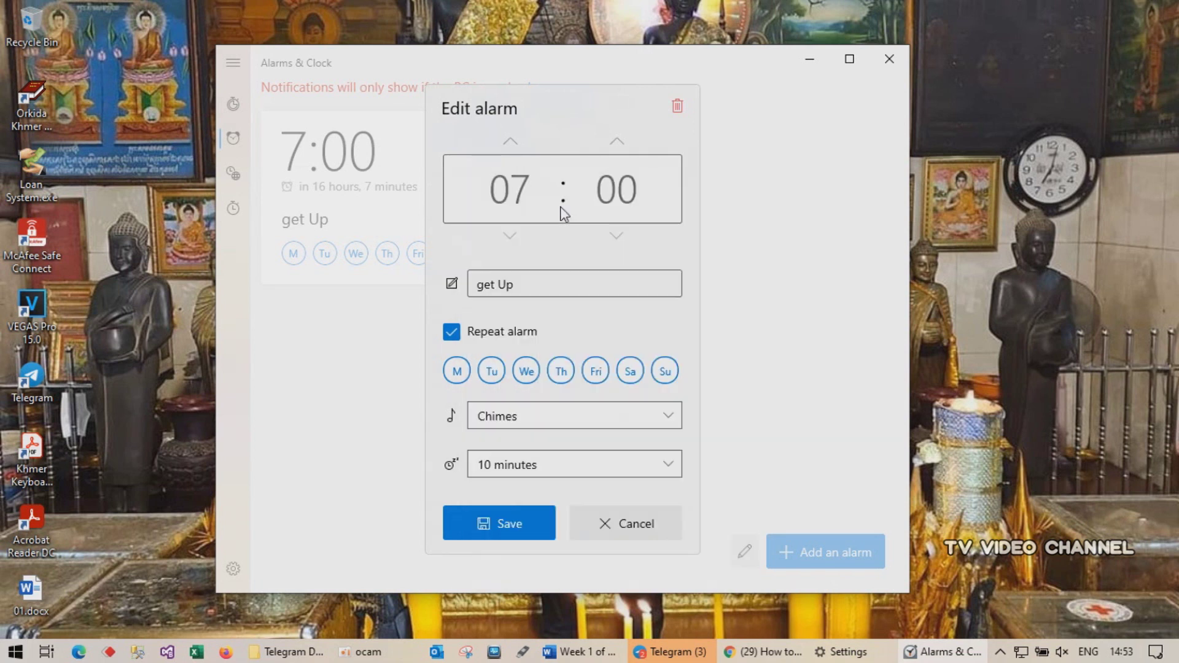
- Set the alarm's snooze time to 1 hour and dismiss the alarm editor without saving
left_click(666, 465)
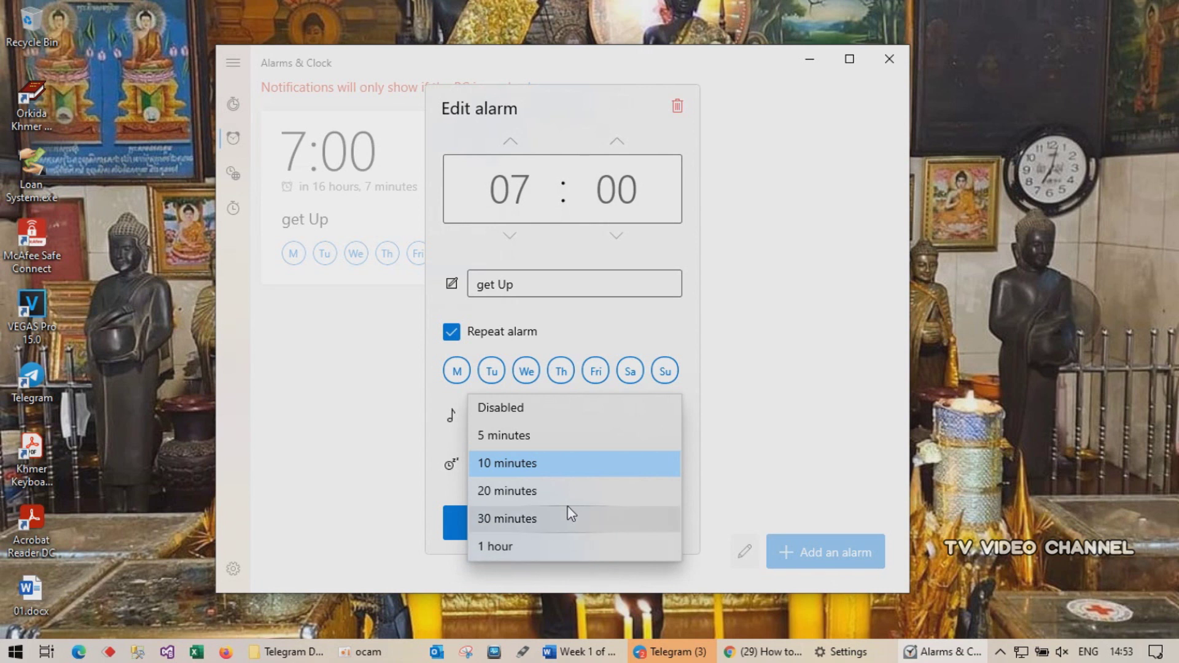
left_click(555, 540)
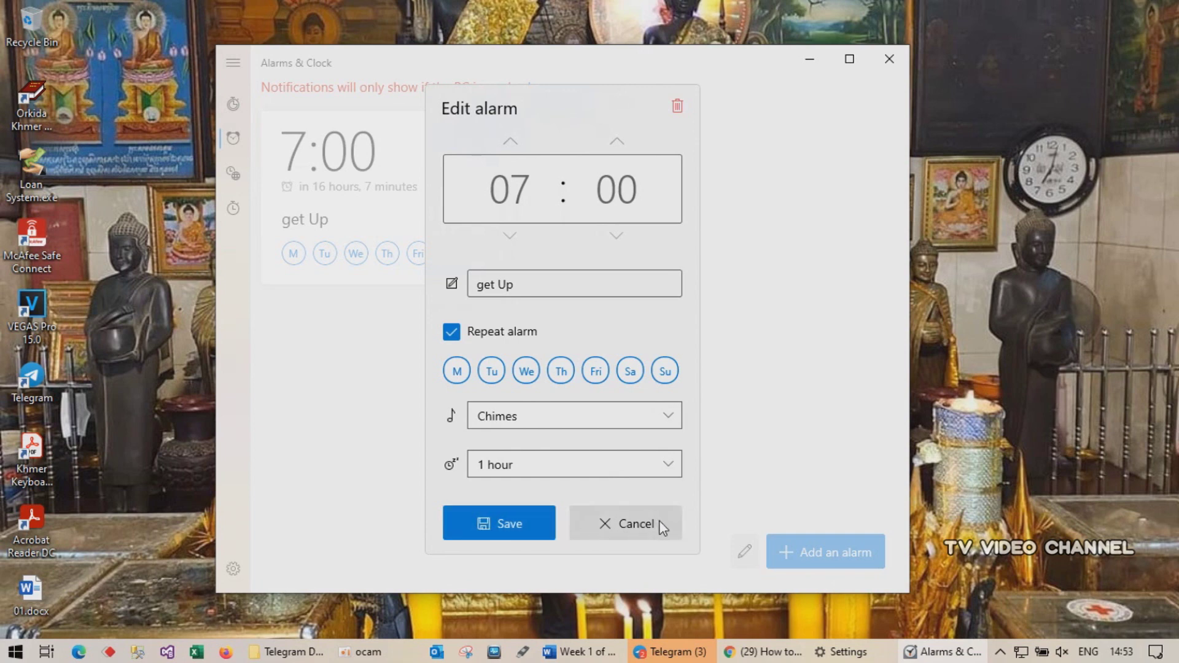
left_click(815, 261)
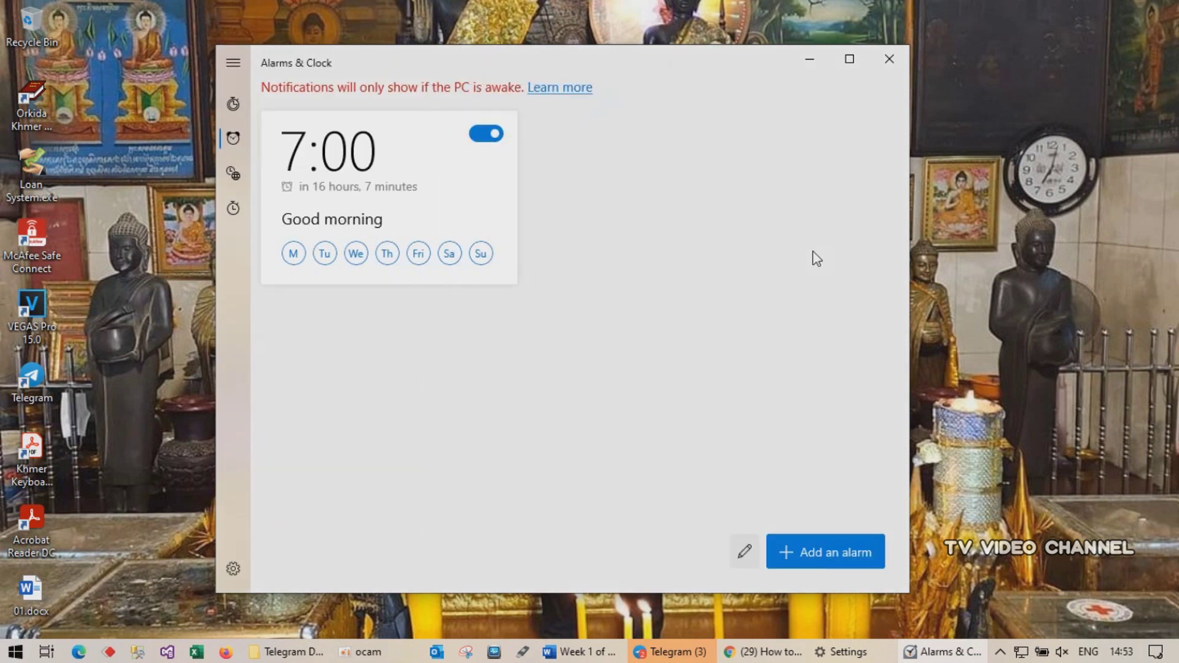
- Close Alarms & Clock and open the Power & sleep settings by searching for "power"
left_click(877, 59)
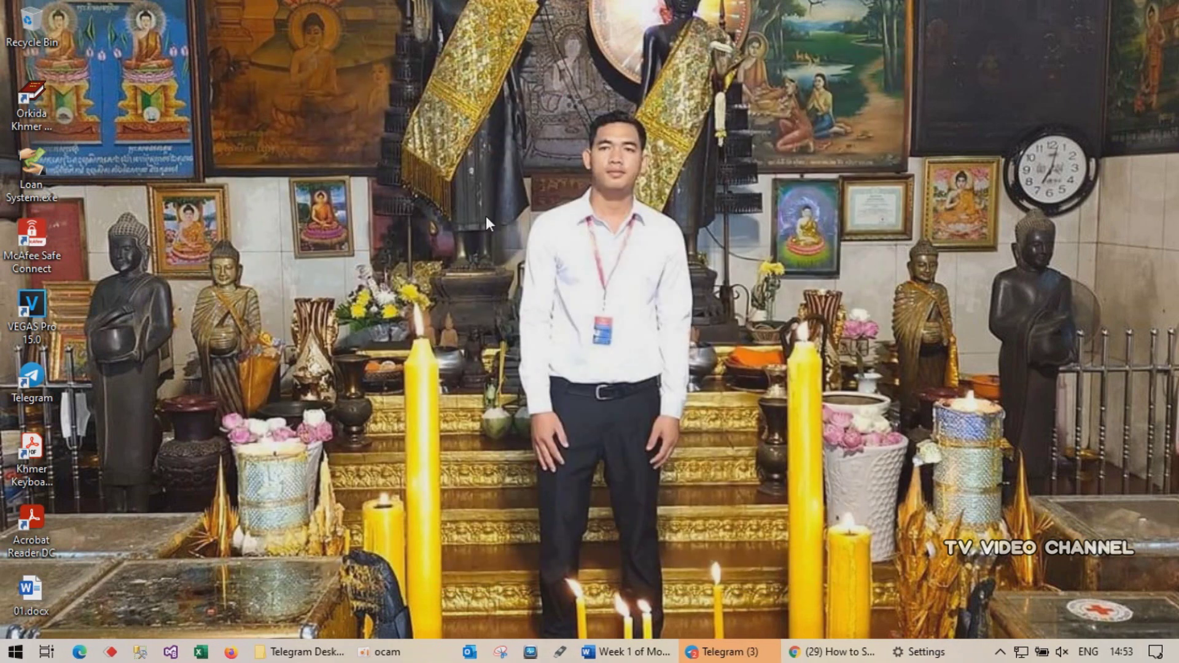
right_click(485, 217)
left_click(540, 269)
left_click(19, 654)
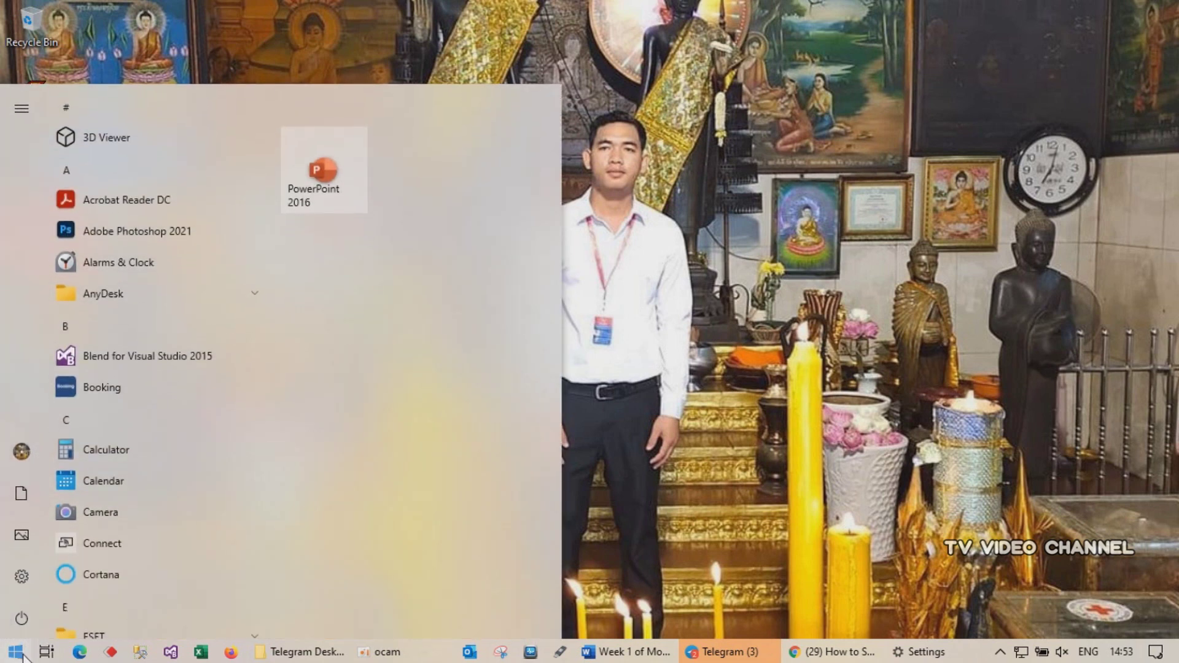
type("power")
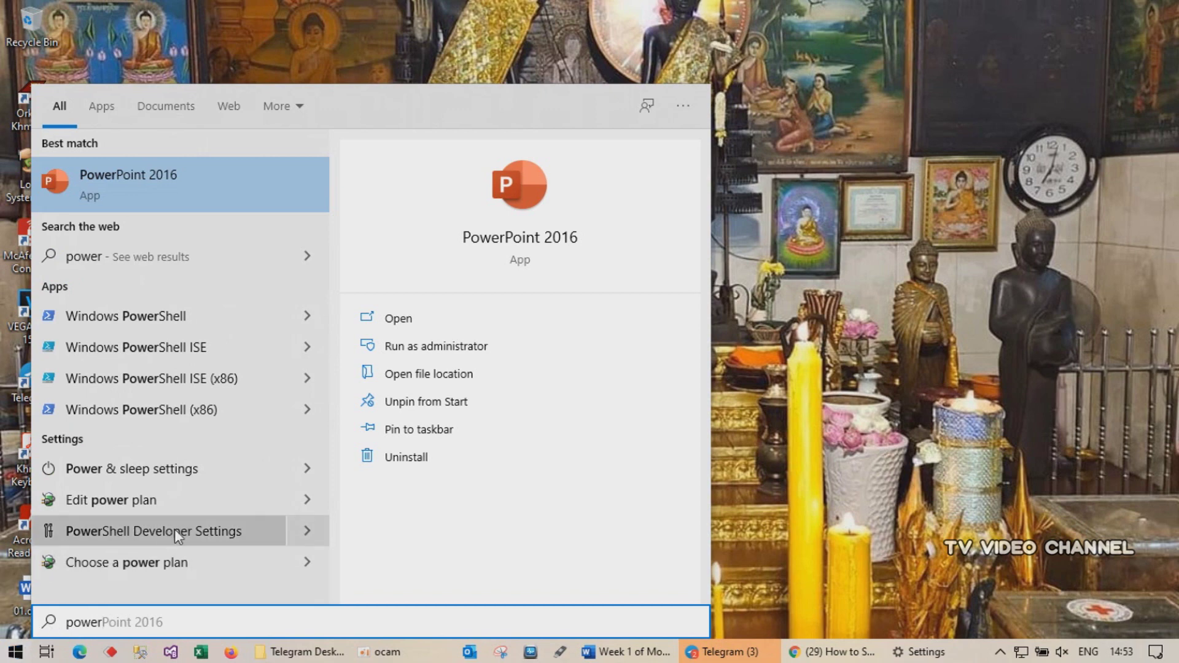
left_click(157, 473)
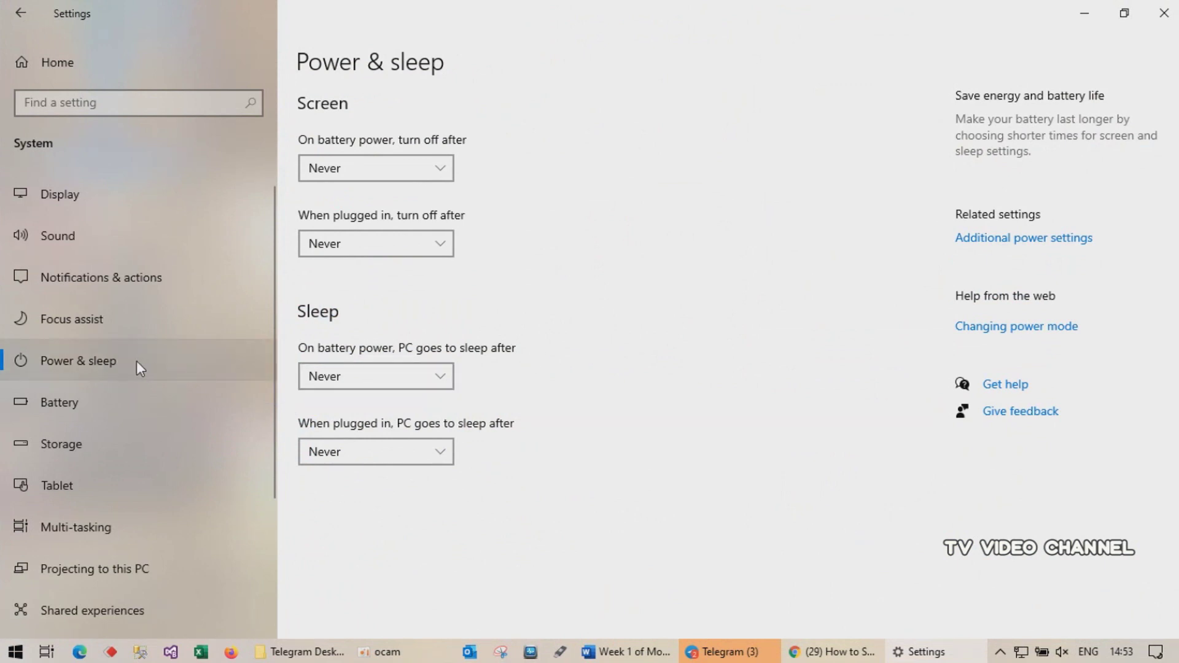
- Look through the Display, Sound and Focus assist settings pages and return to Power & sleep
left_click(117, 196)
left_click(108, 236)
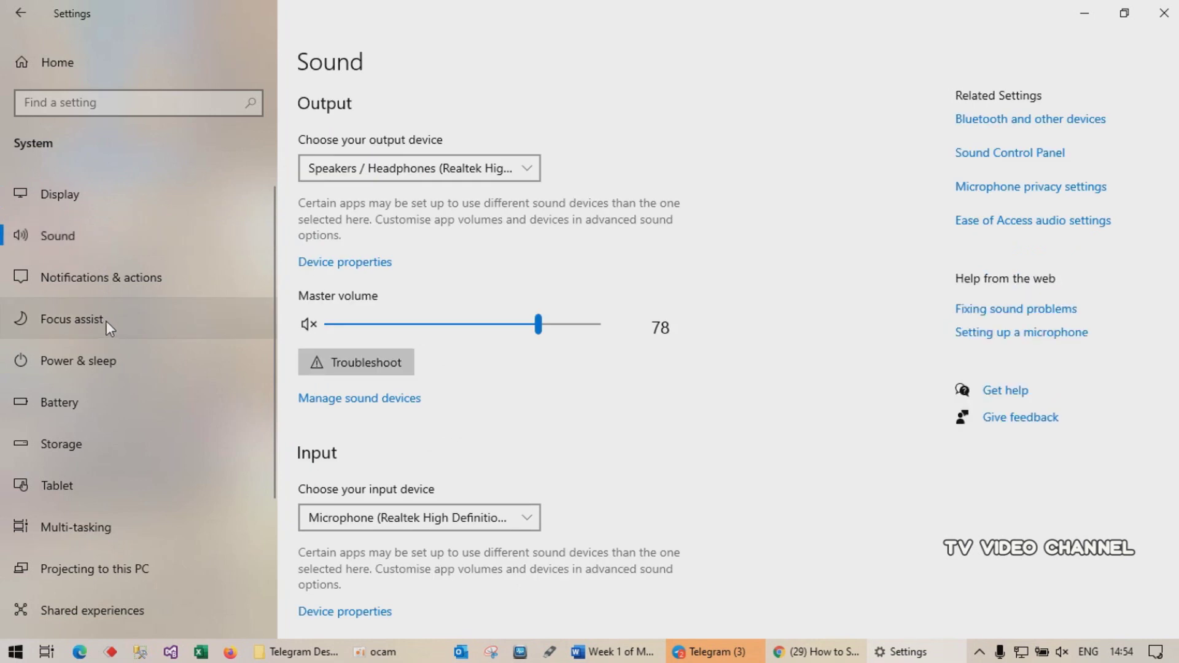
left_click(105, 319)
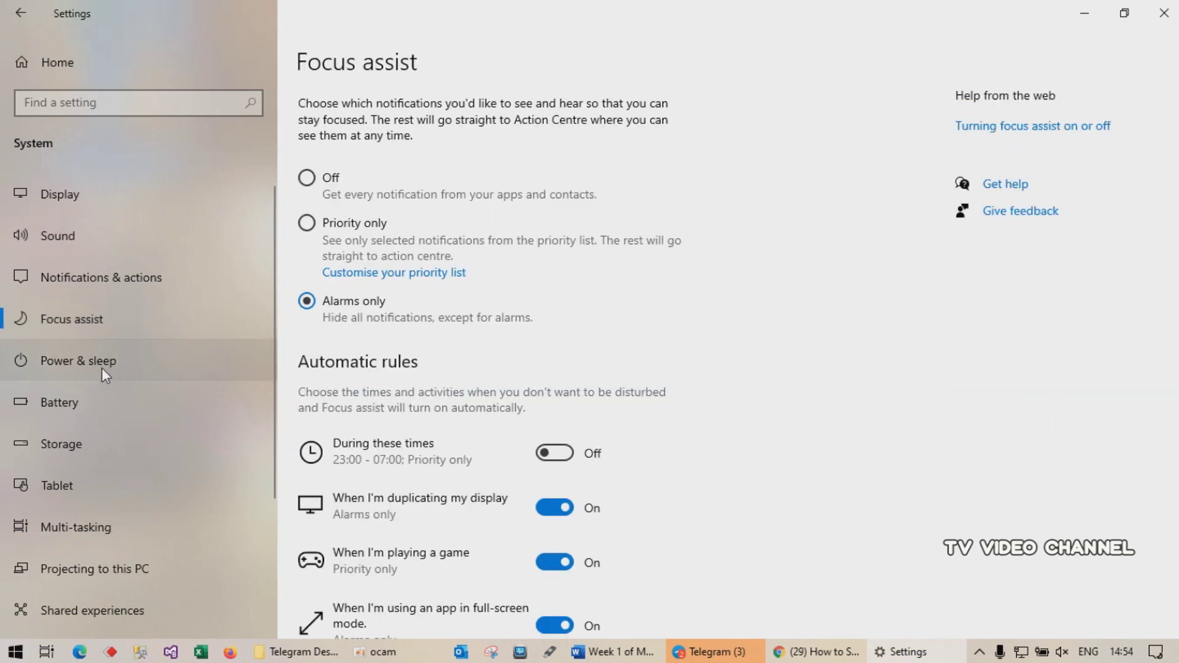
left_click(102, 365)
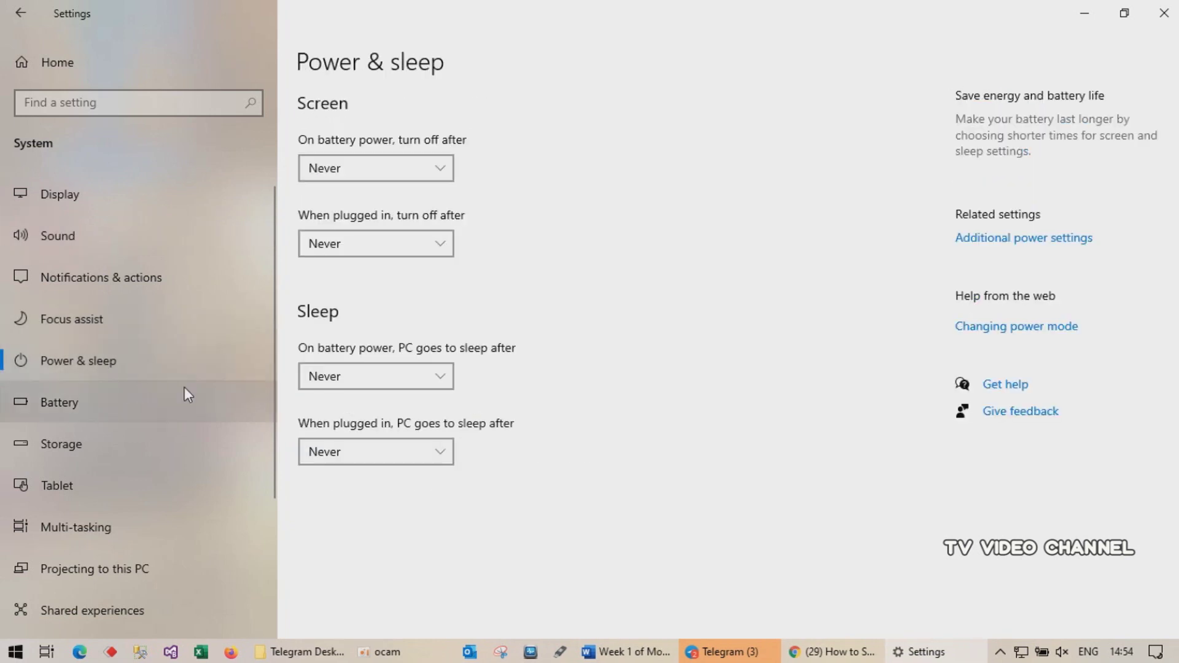
- Review the available timeouts for screen turn-off and sleep, both on battery power and when plugged in
left_click(440, 172)
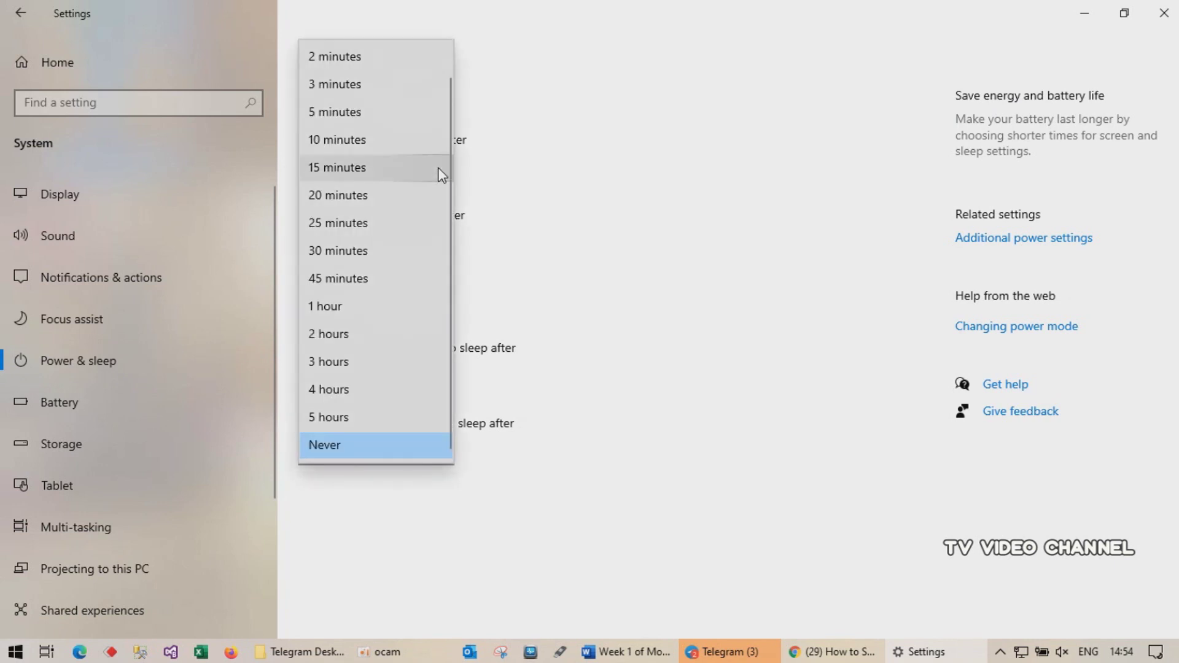
left_click(627, 234)
left_click(450, 249)
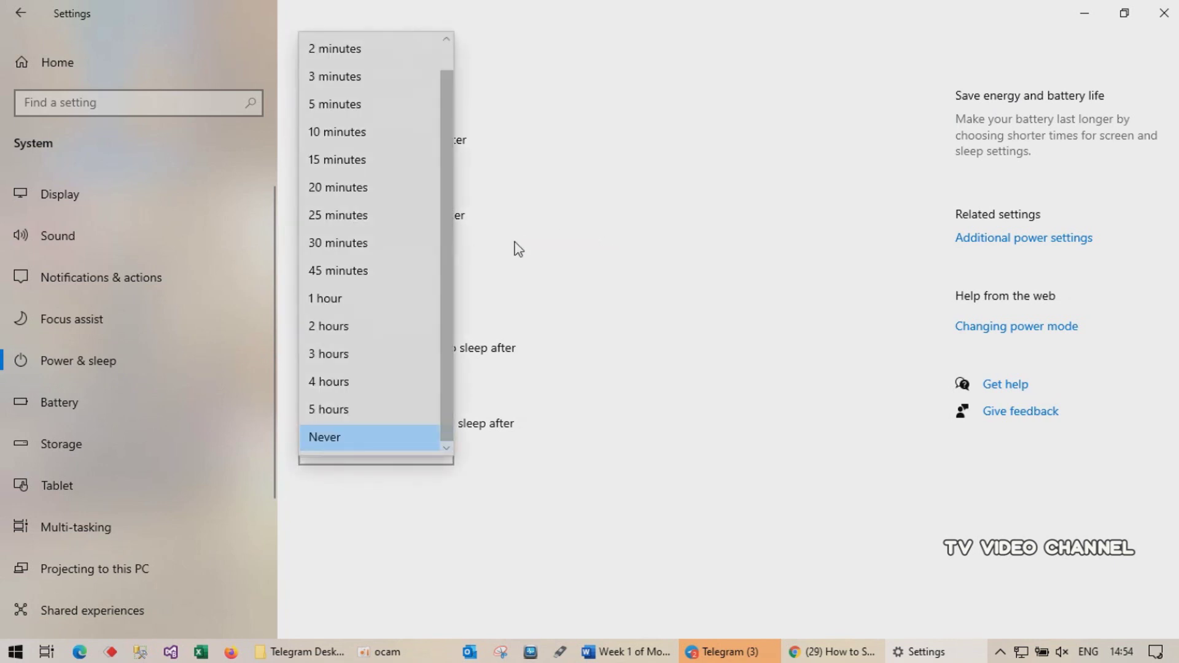
left_click(658, 272)
left_click(446, 389)
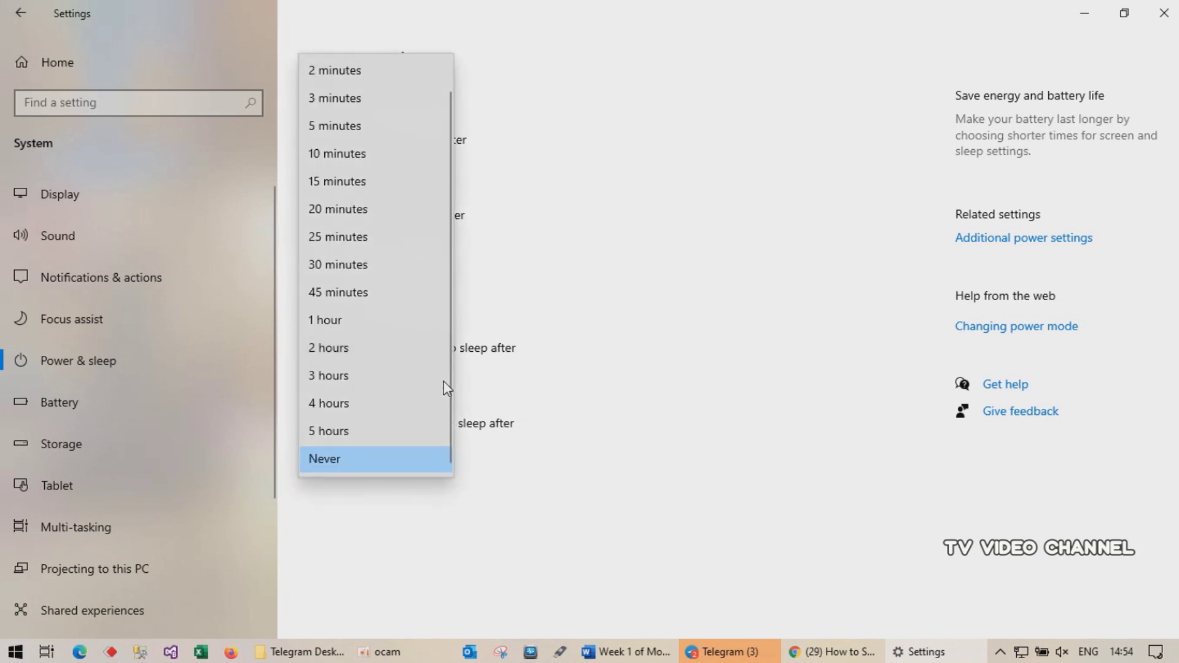
left_click(747, 380)
left_click(428, 449)
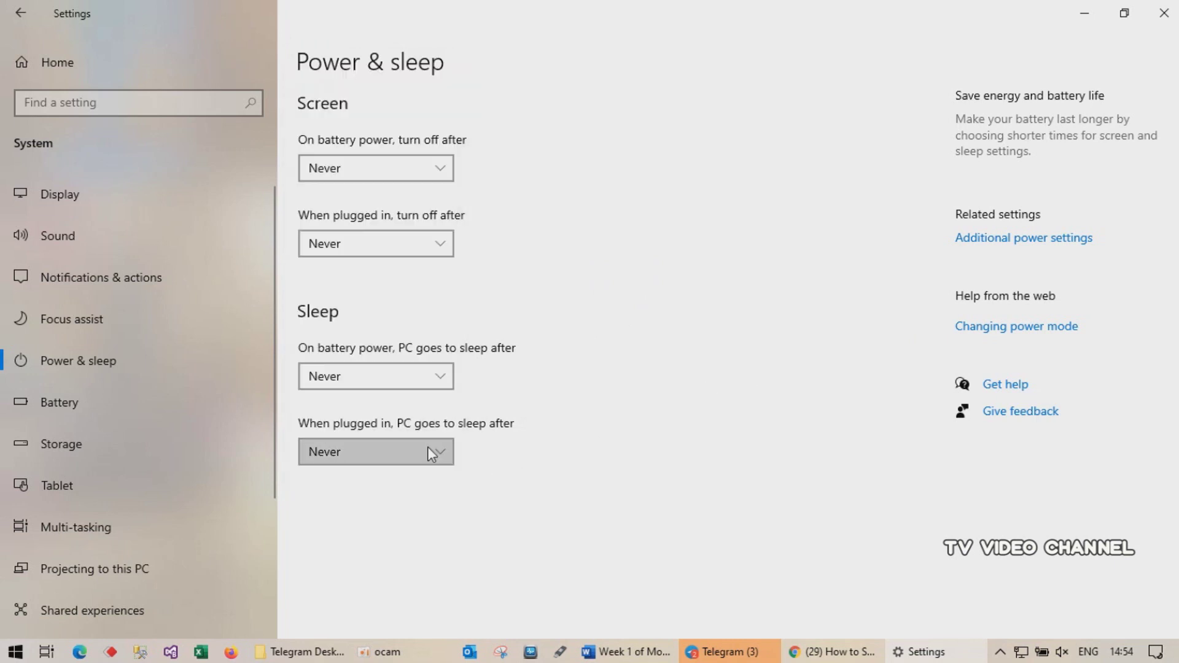
left_click(719, 364)
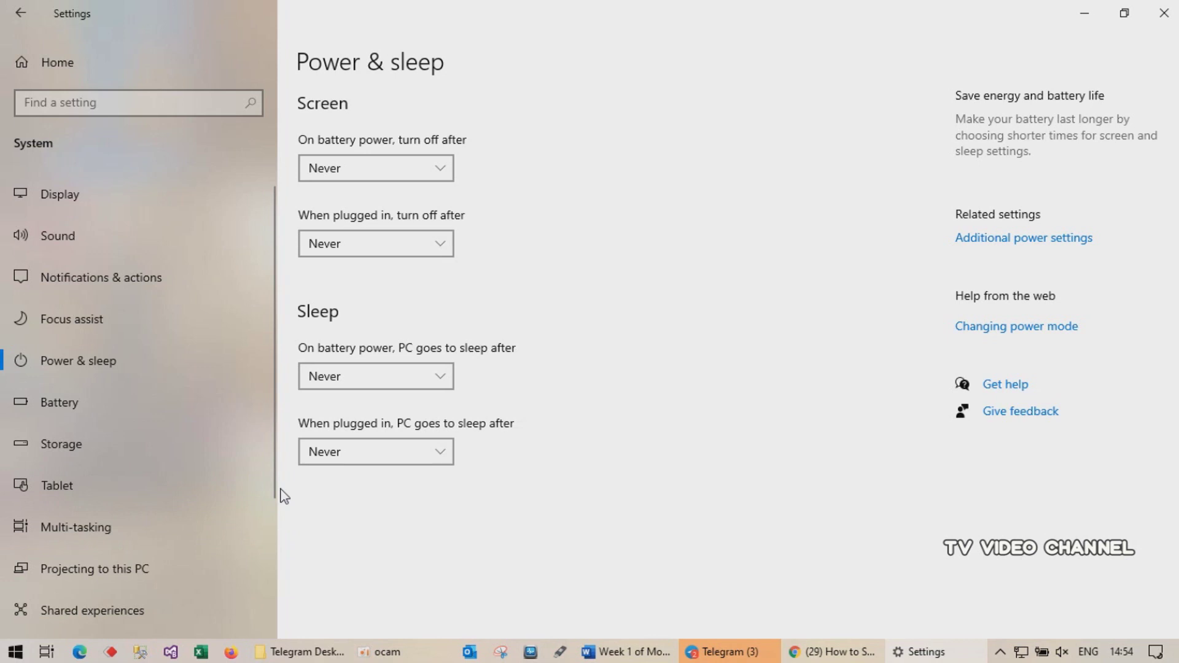
- Turn off notifications from apps and other senders in Notifications & actions and close Settings
left_click(61, 190)
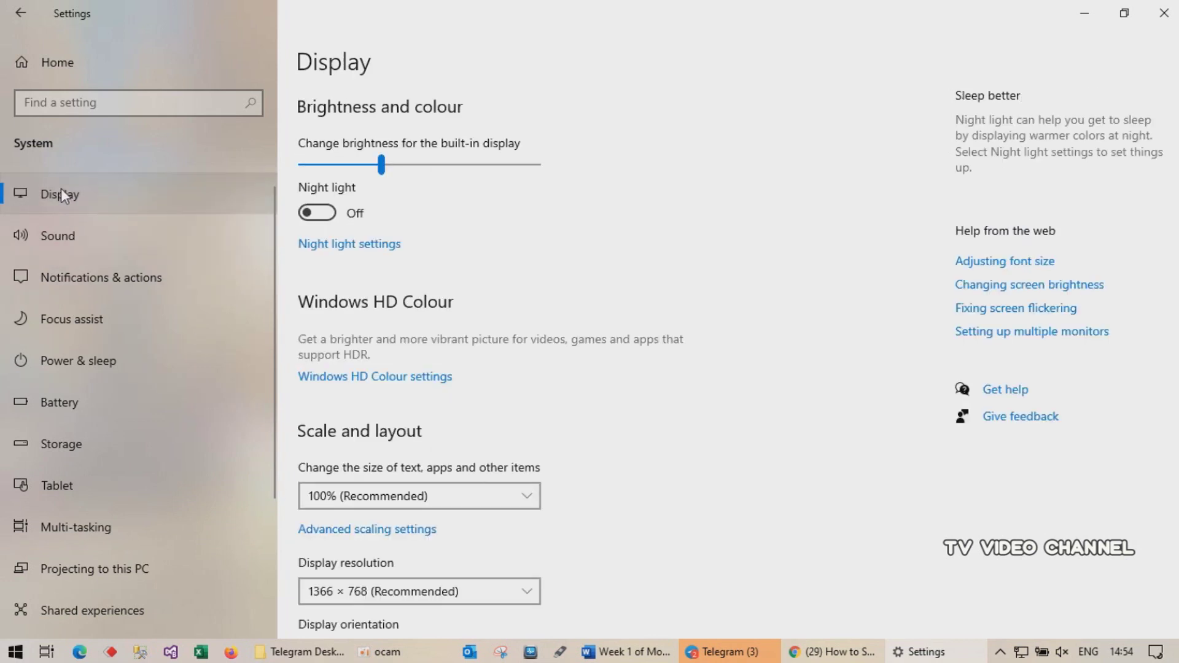
left_click(59, 240)
left_click(91, 275)
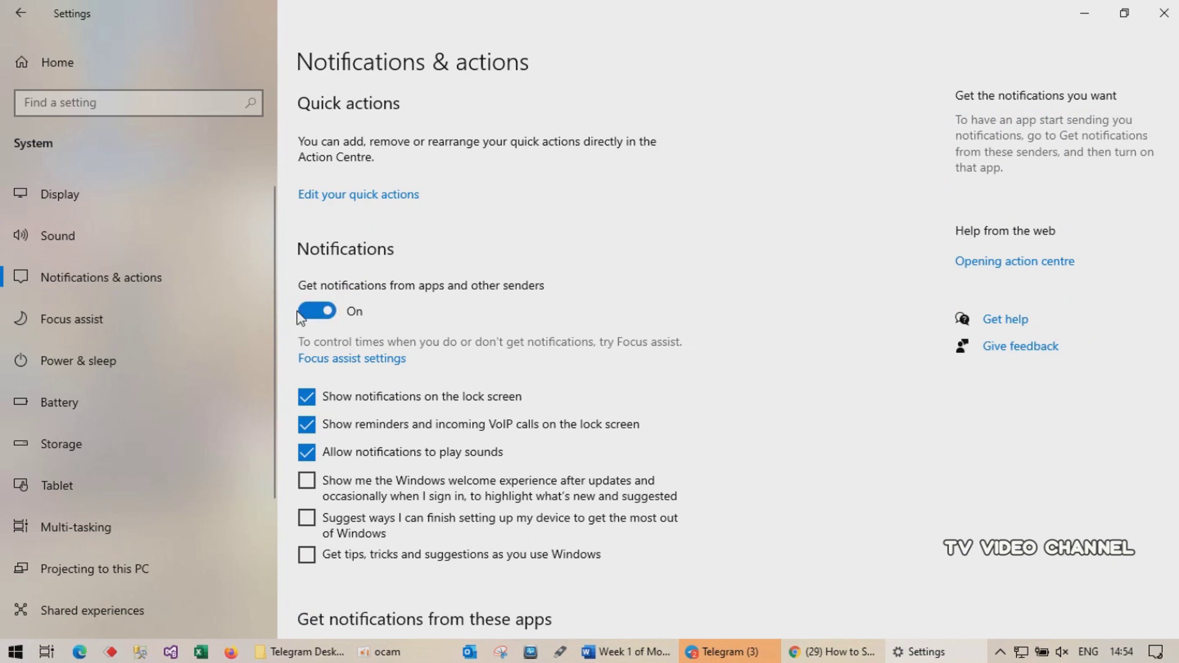
left_click(322, 313)
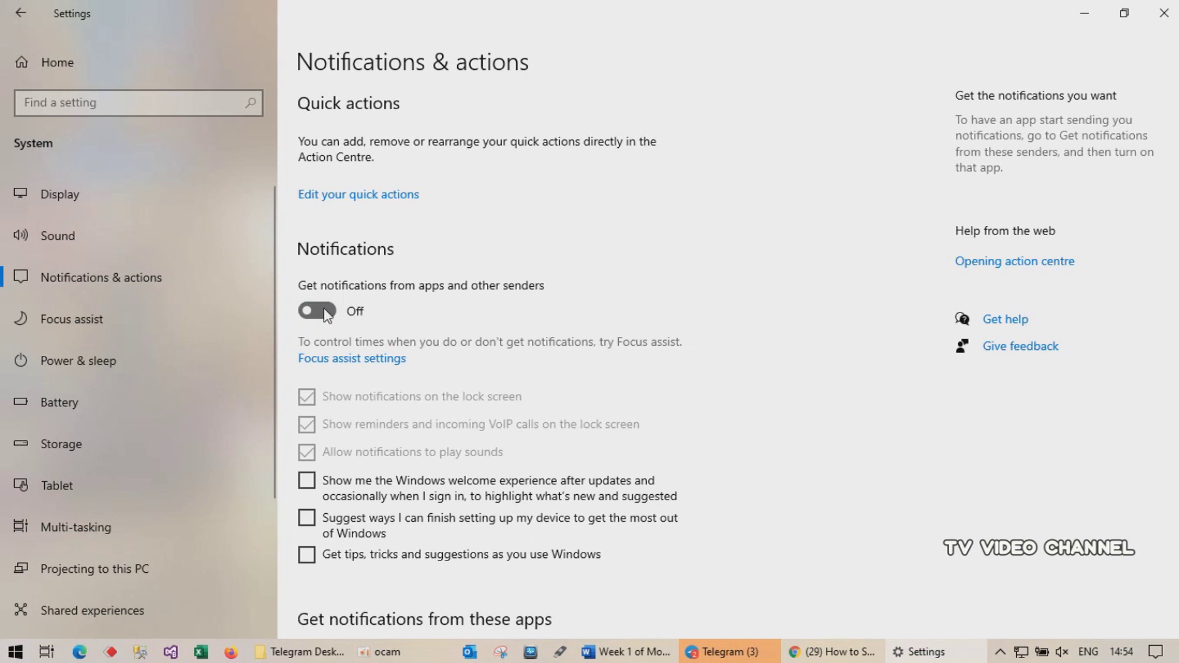
left_click(325, 312)
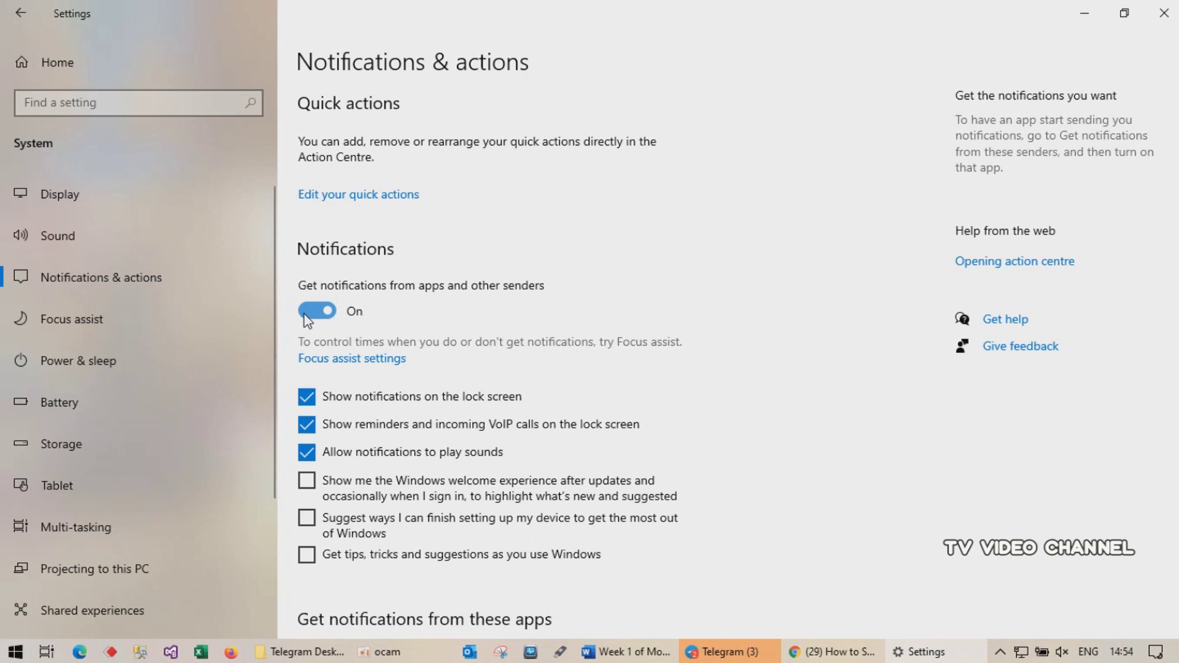
left_click(307, 319)
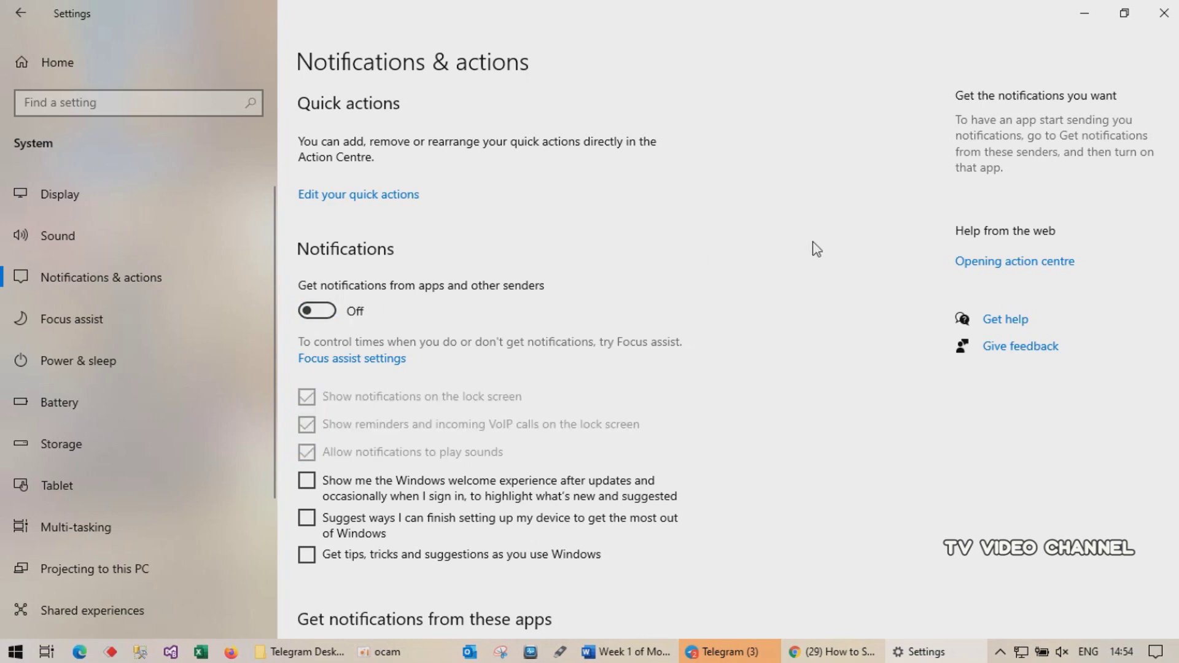
left_click(1165, 12)
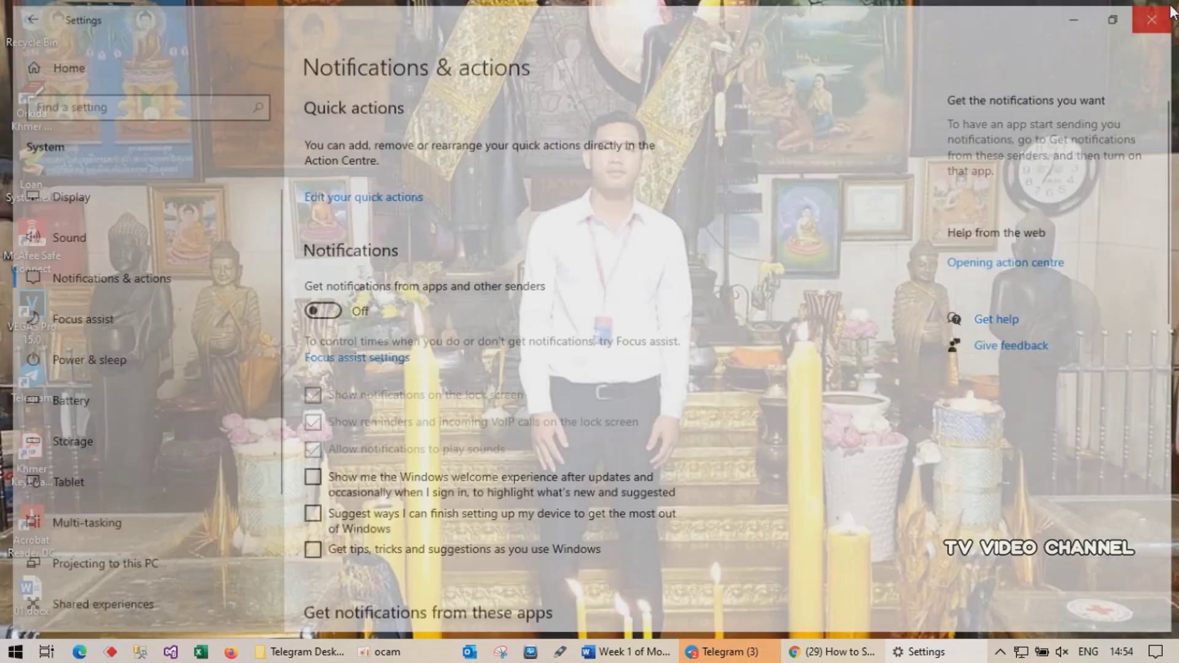
right_click(673, 177)
left_click(707, 230)
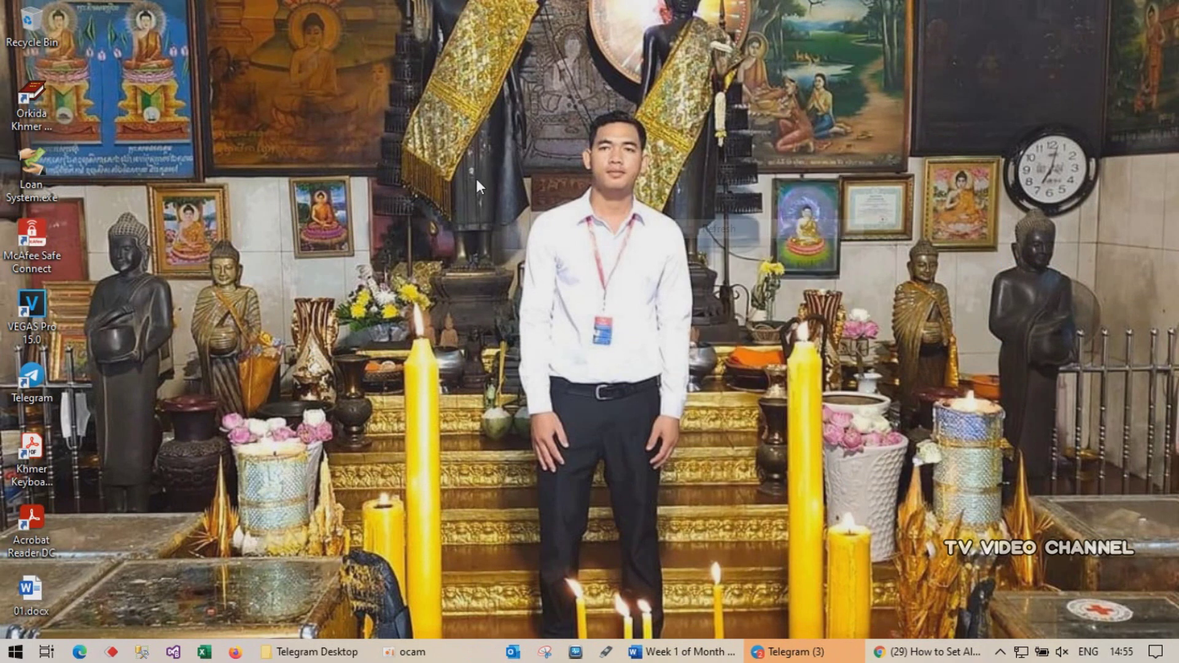
right_click(475, 177)
left_click(536, 231)
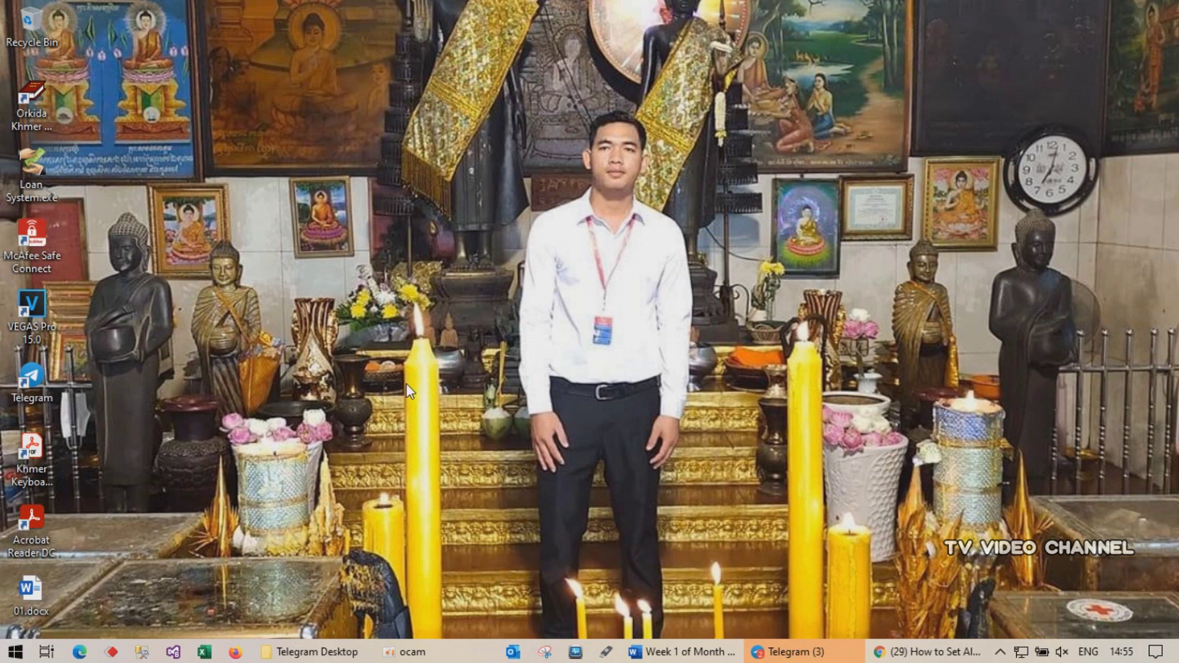
- Find and open Alarms & Clock, view the edit form of the Good morning alarm and dismiss it
left_click(18, 653)
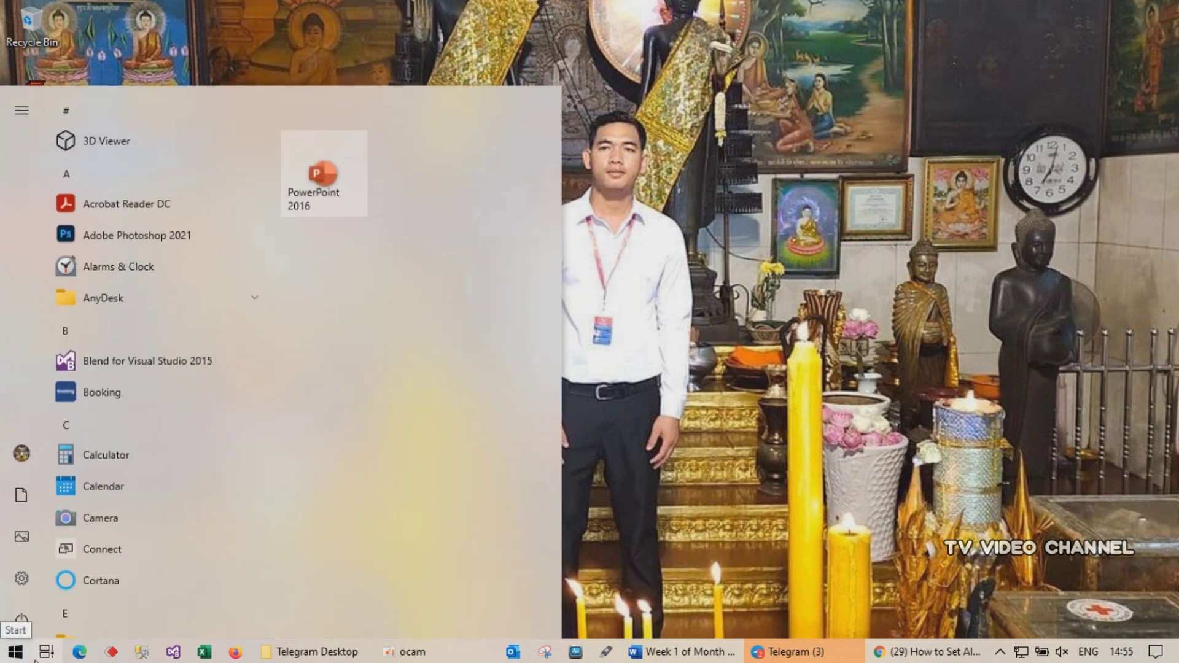
type("a")
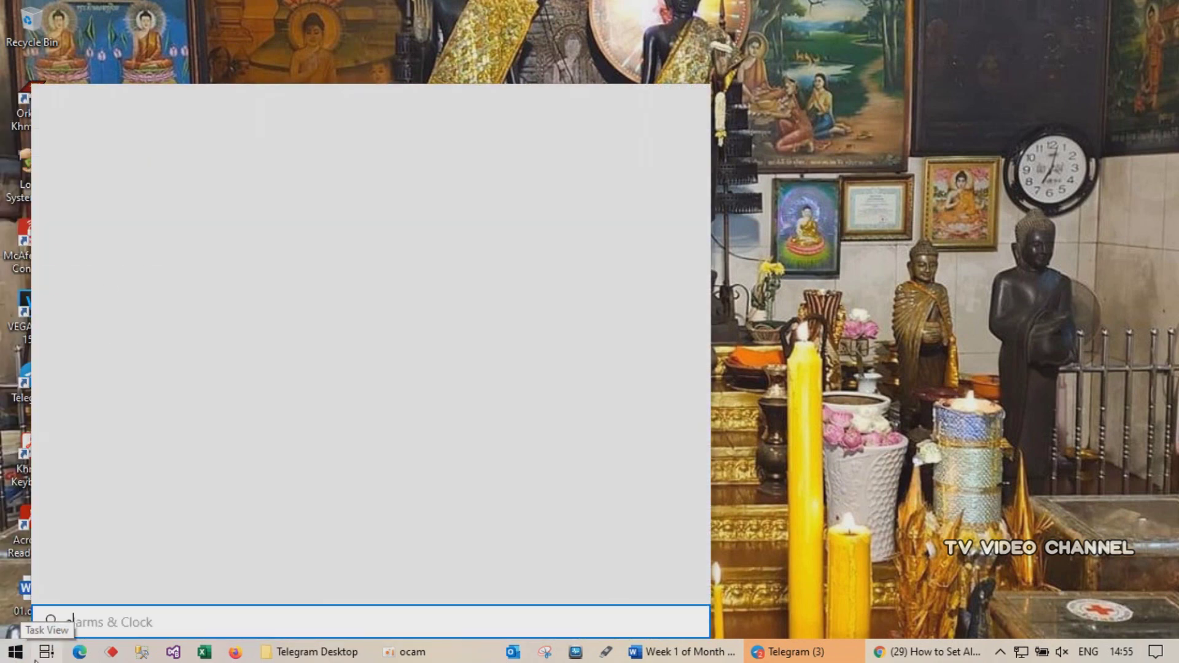
left_click(165, 201)
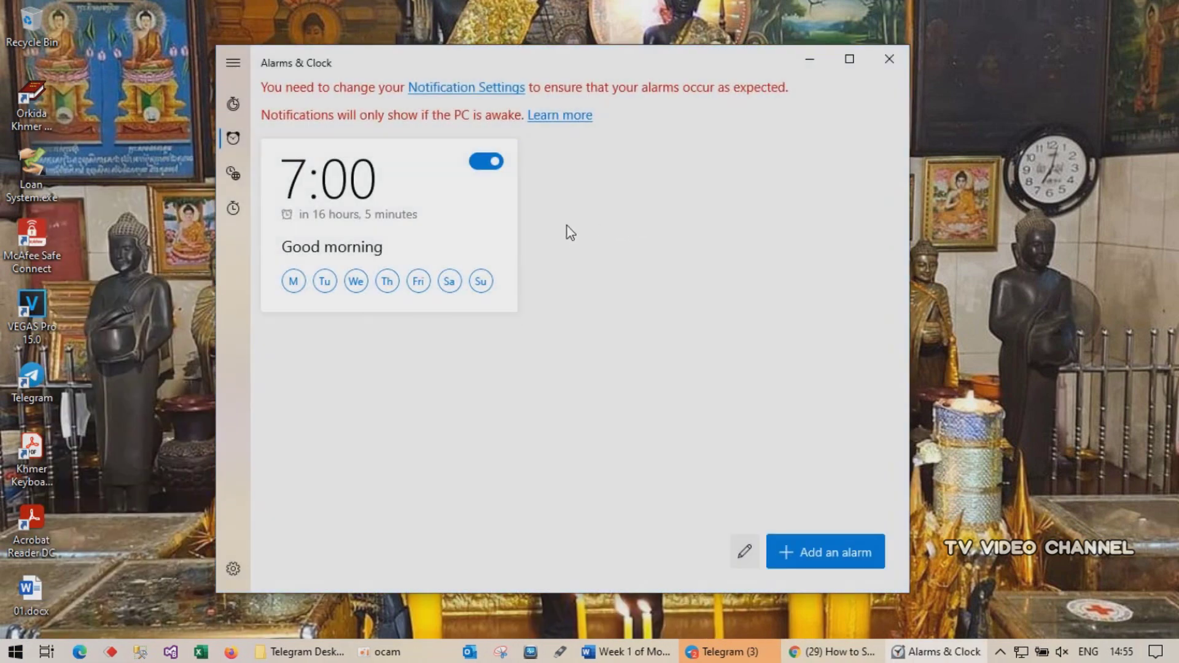
left_click(397, 181)
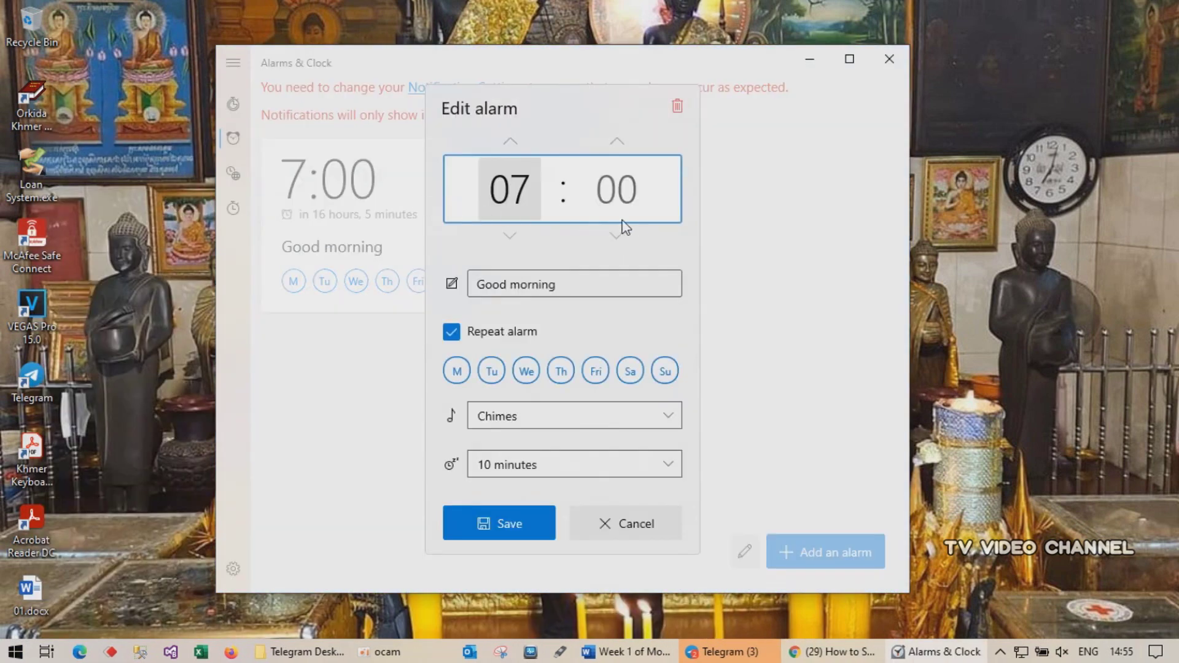
left_click(727, 222)
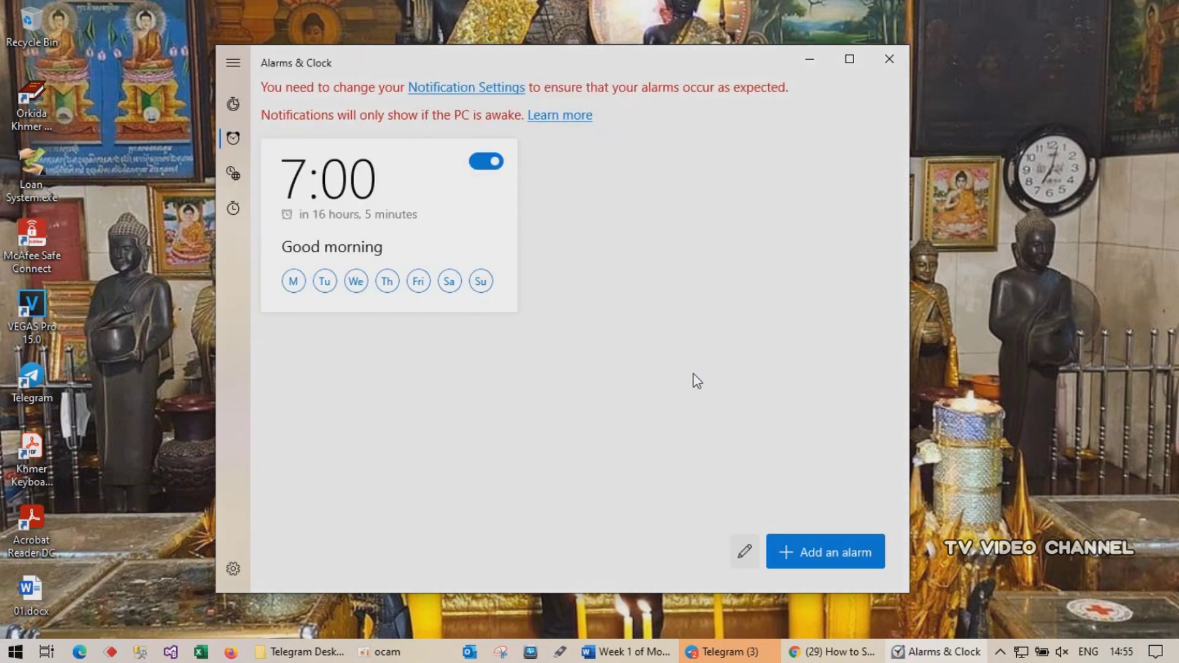
- View the form for adding a new alarm, cancel it and close Alarms & Clock
left_click(779, 552)
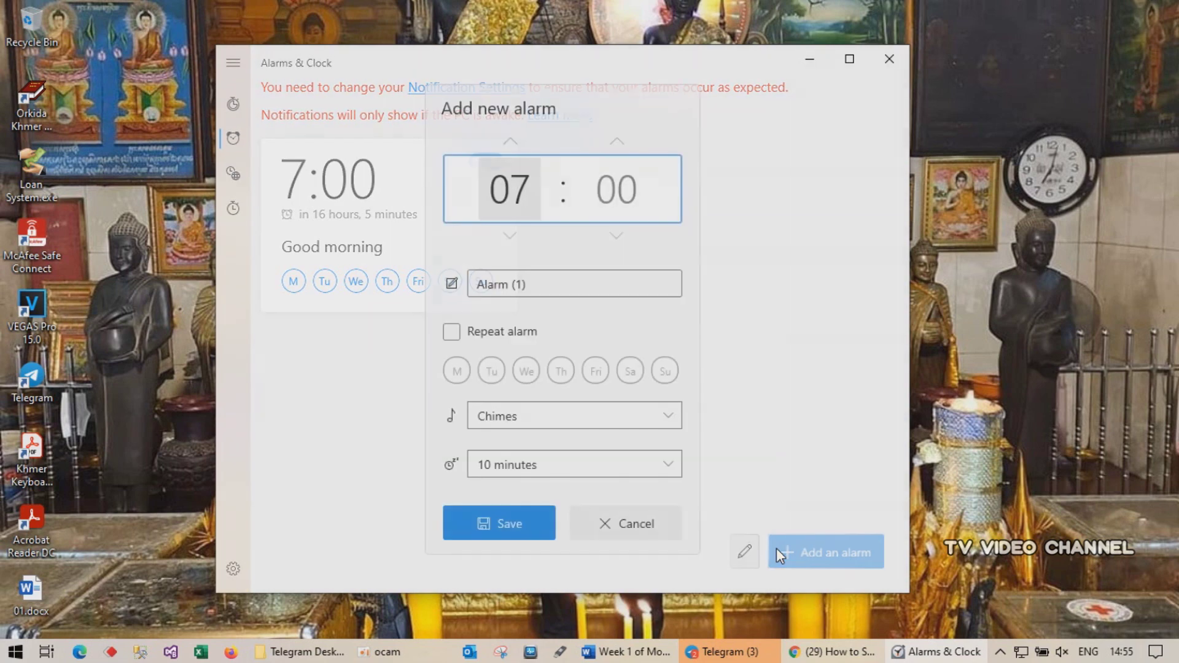
key("Escape")
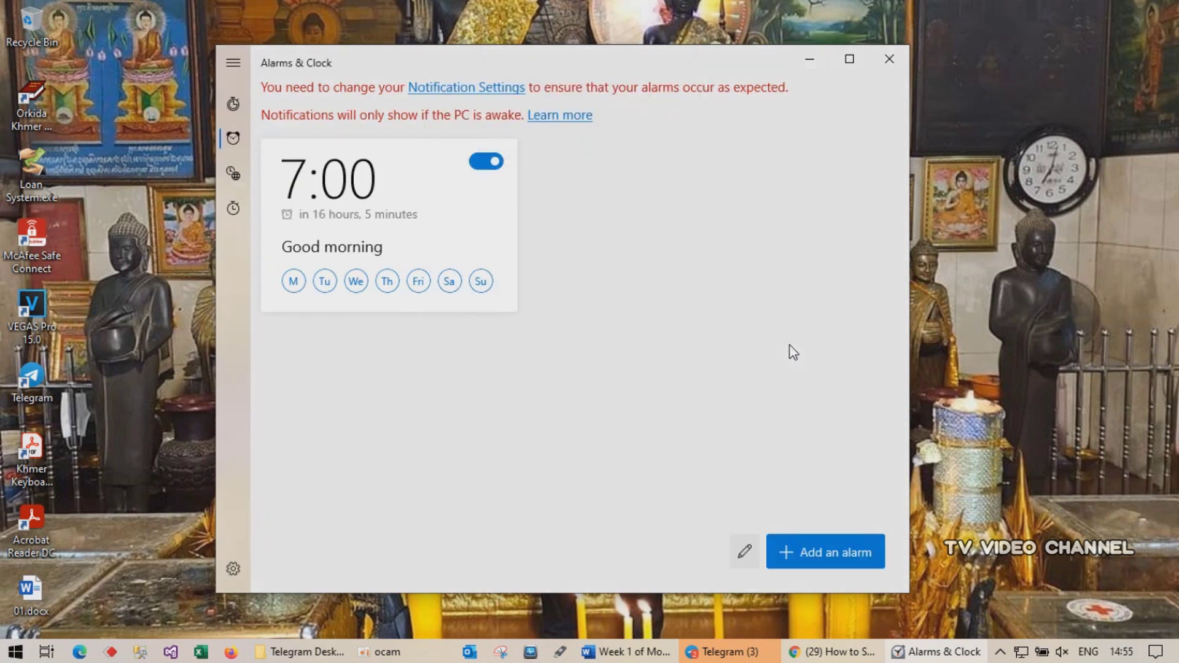
left_click(890, 59)
right_click(716, 161)
left_click(785, 213)
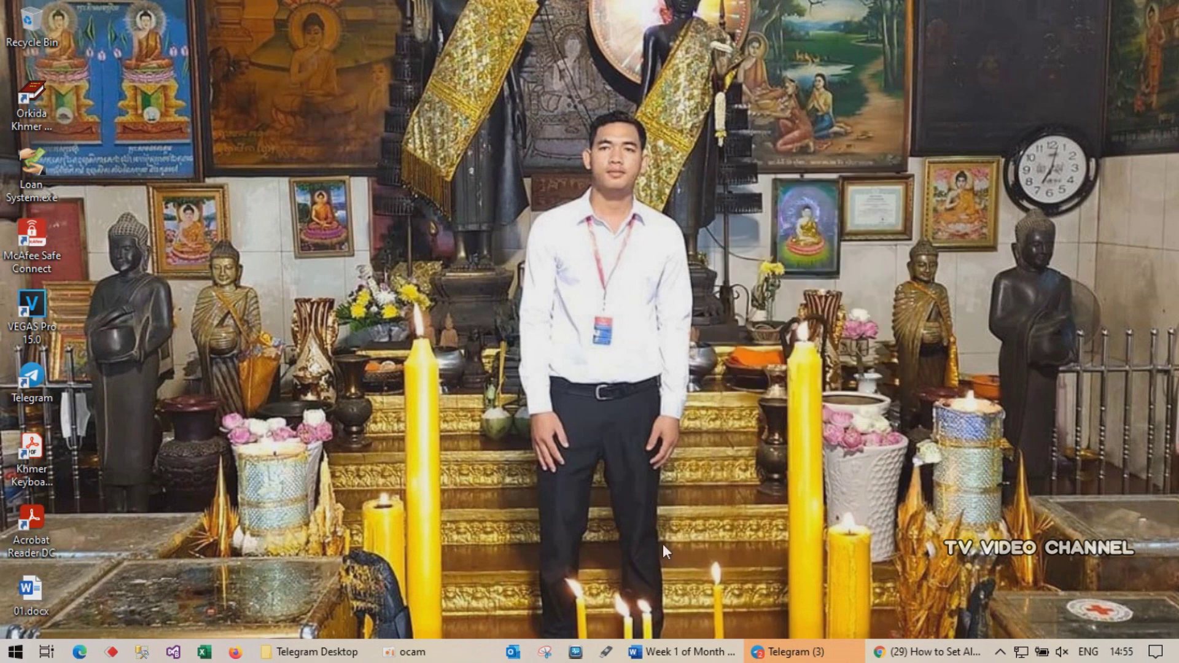
left_click(438, 655)
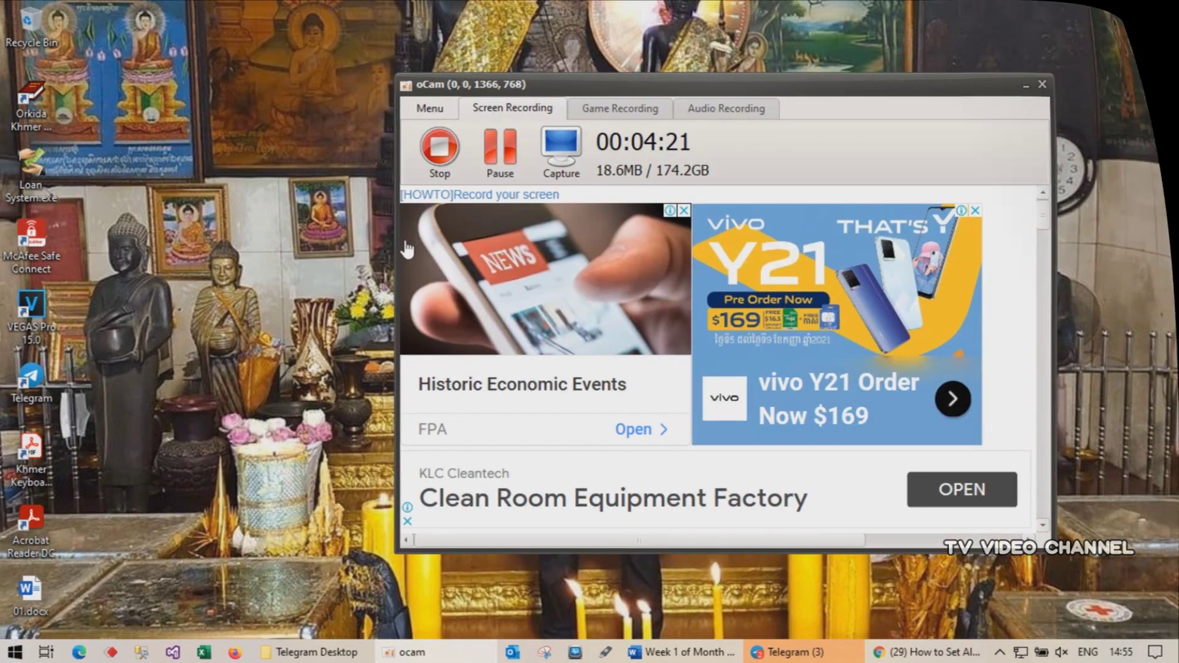